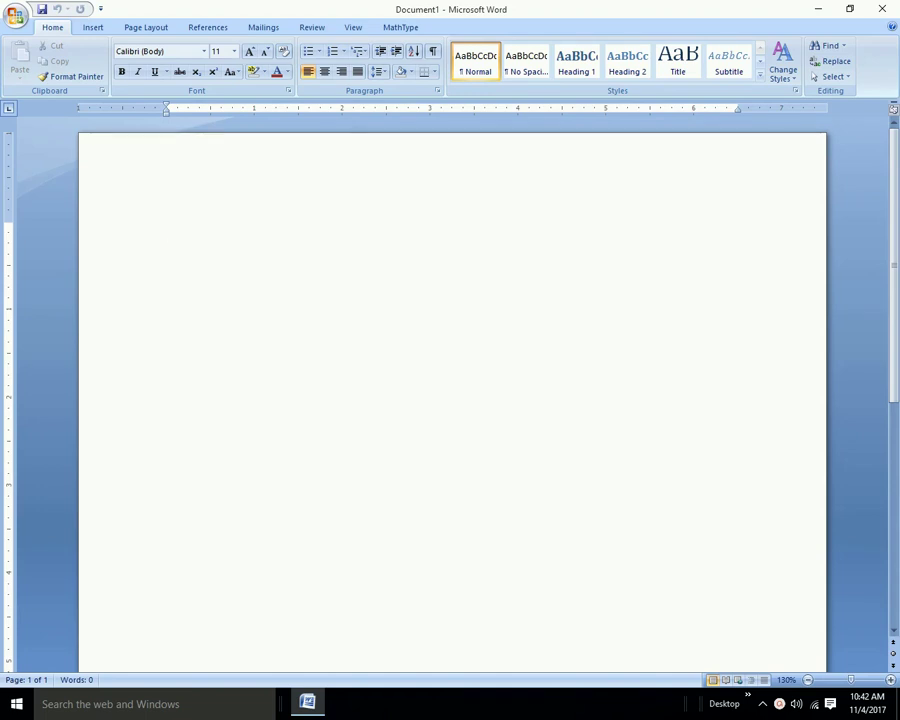
At 16 pt, type 'Keyboard shortcuts: Increase font size' with its shortcut at a ~3-inch tab stop
key(ctrl+shift+period)
key(ctrl+shift+period)
key(ctrl+shift+period)
text(Keyboard )
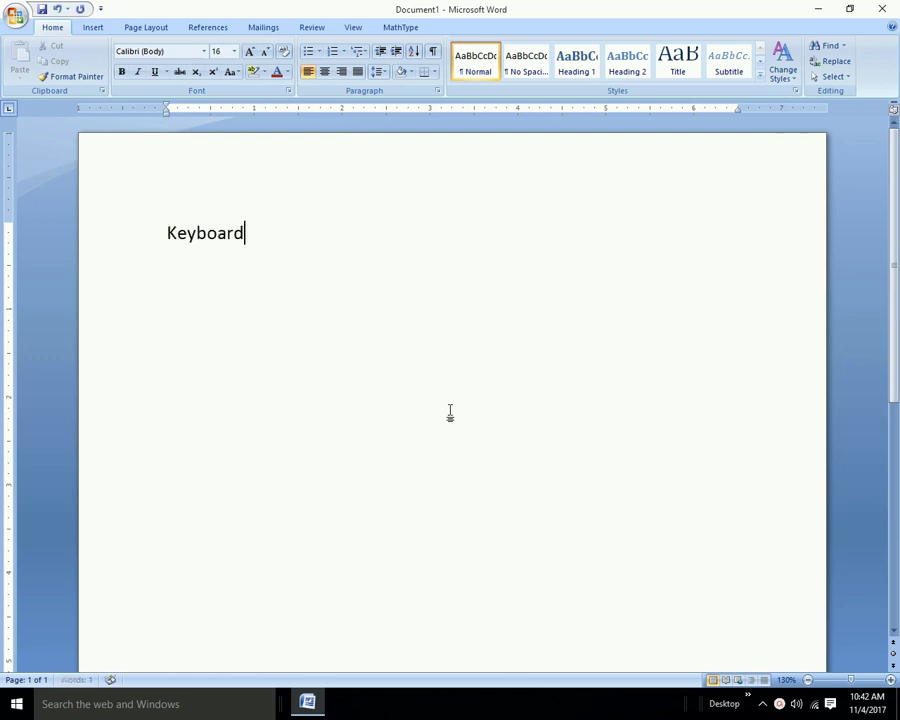
text(shortcuts:)
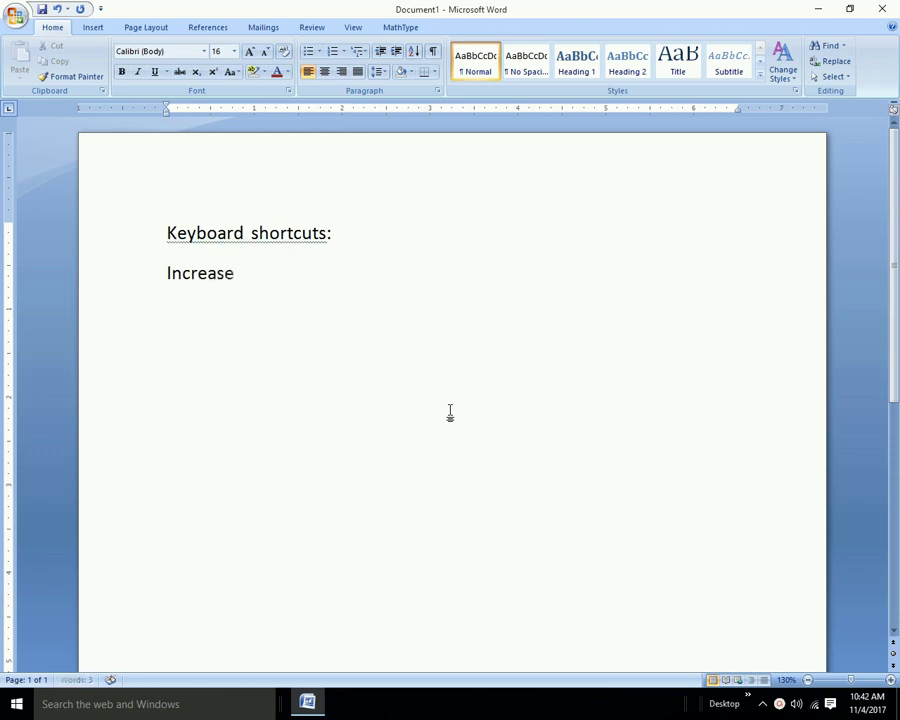
text( Increase font size)
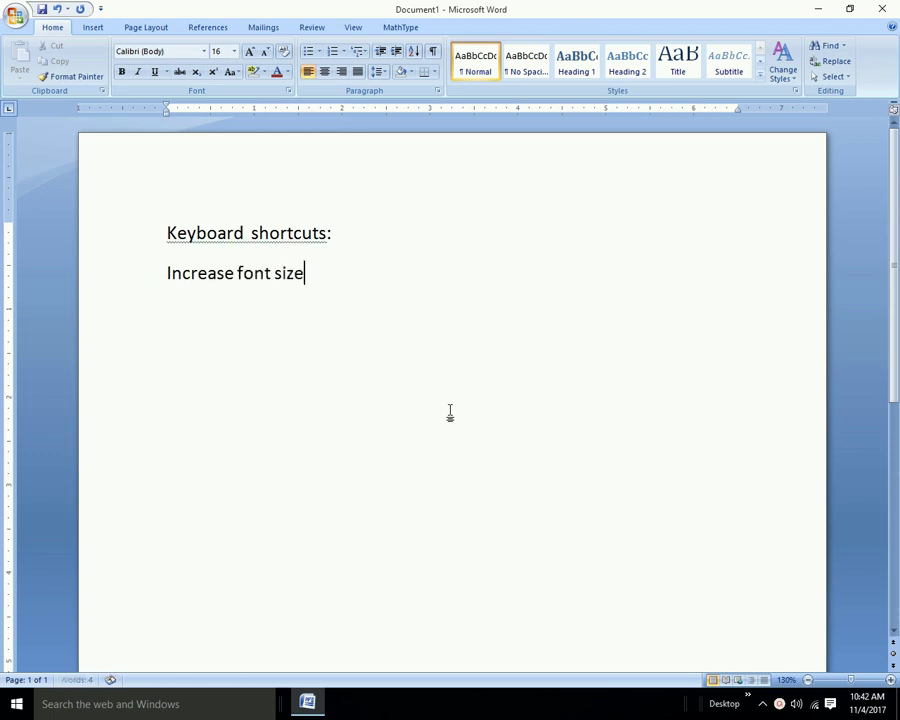
key(Tab)
click(430, 110)
text(Ctrl + Sh +)
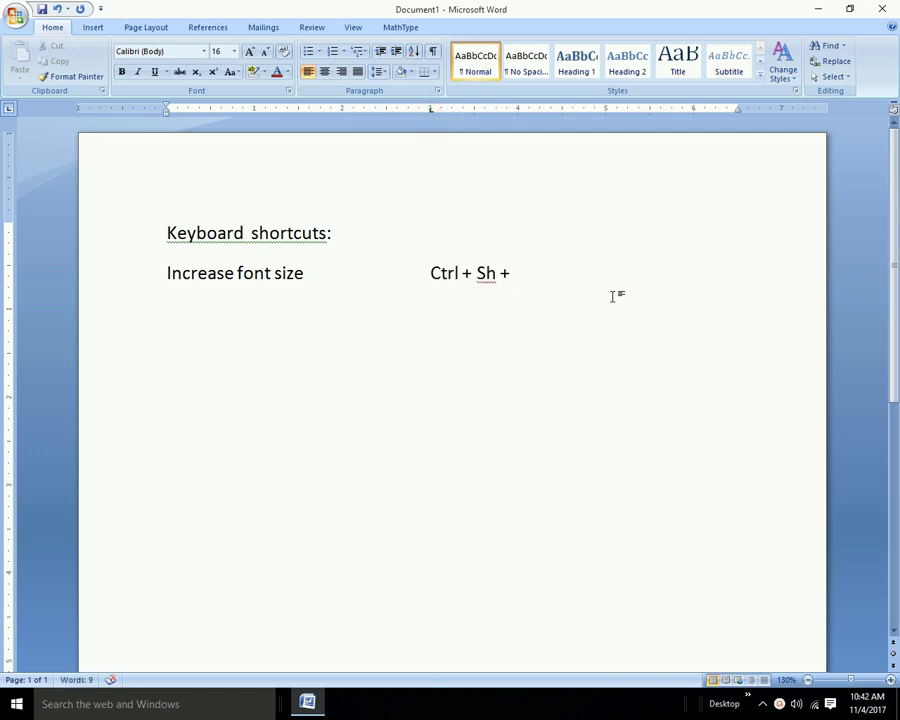
text(_.)
Add rows for Decrease font size and the one-point increase/decrease shortcuts (Ctrl + ], Ctrl + [)
key(Return)
text(Decrease font size)
key(Tab)
text(Ct)
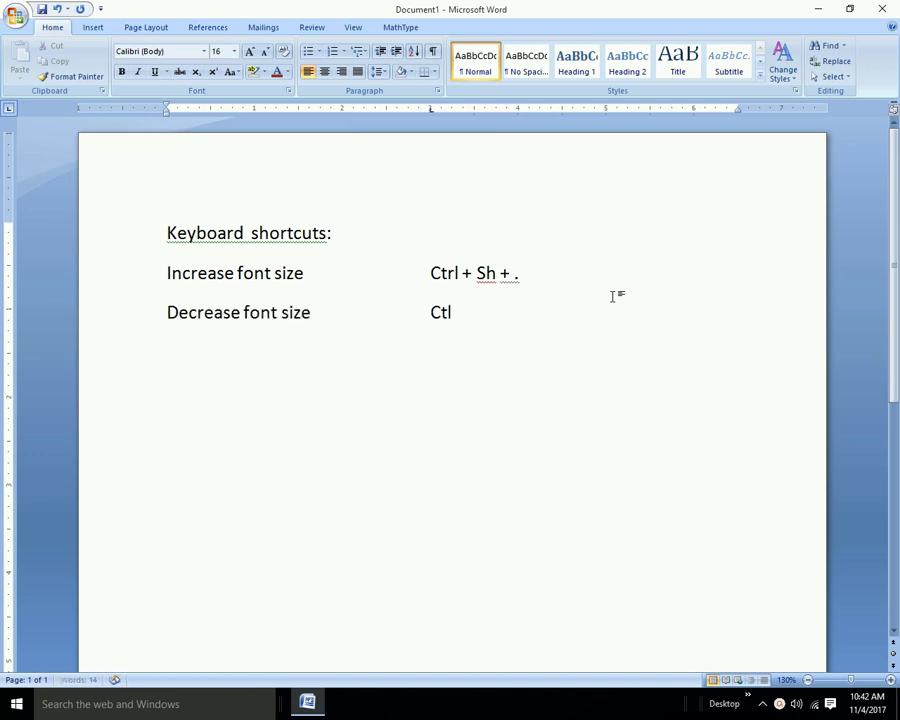
text(rl + )
text(Sh)
text(Increase font)
text(size)
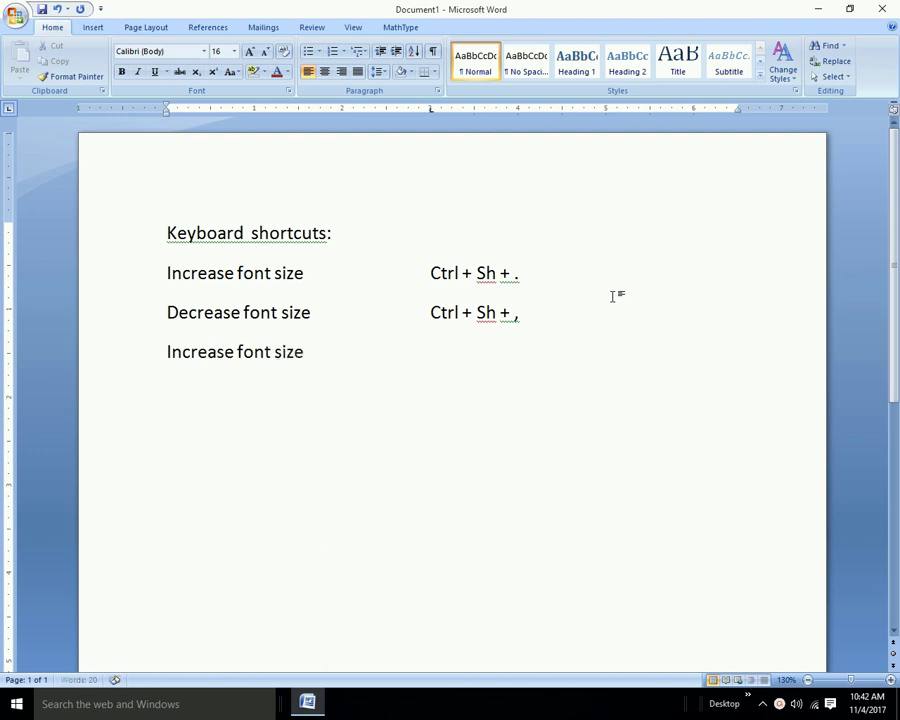
text(1 point)
key(Tab)
text(Ctrl + )
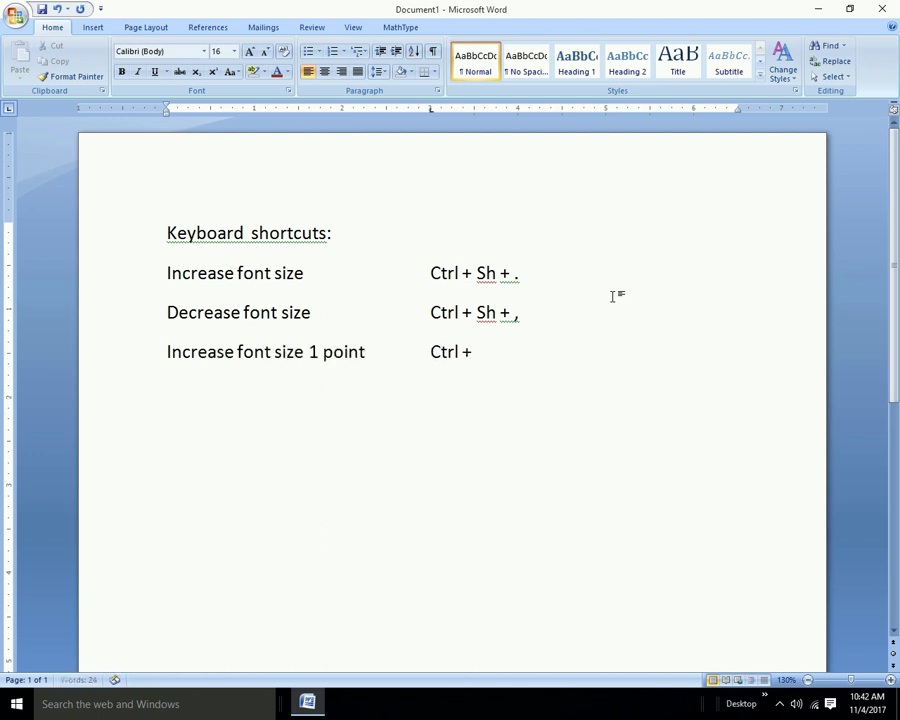
text([)
key(BackSpace)
text(])
text(ecrease font s)
text(ize)
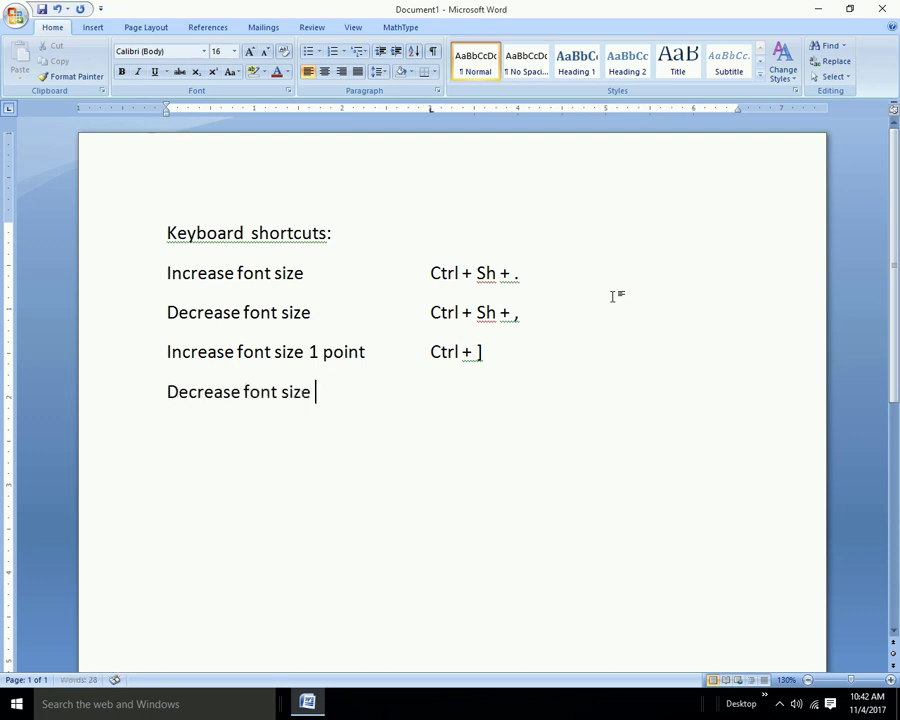
text( point)
key(Tab)
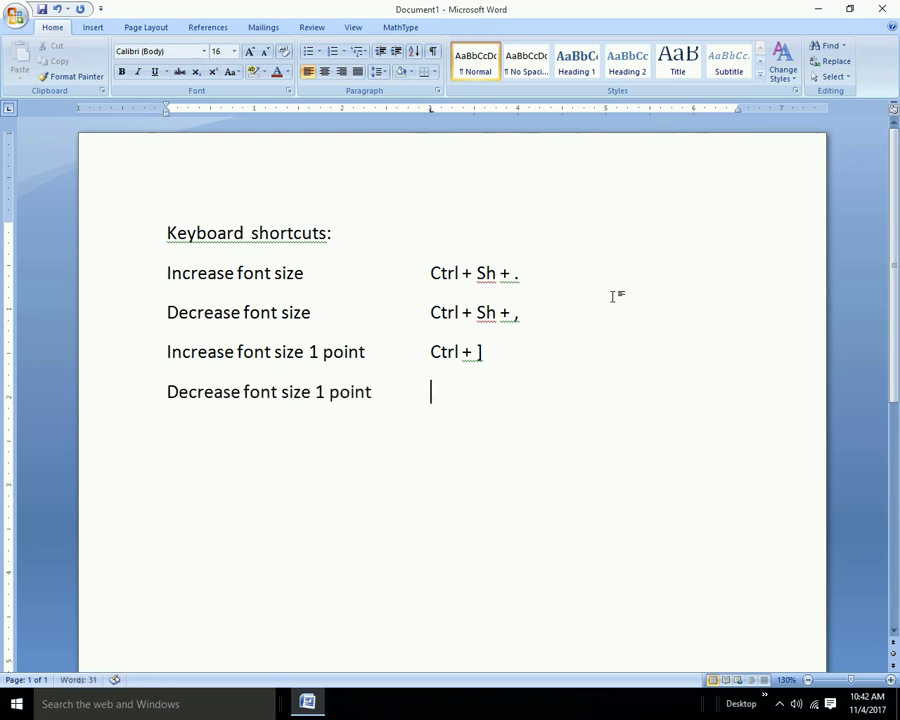
text(Ctrl +)
key(BackSpace)
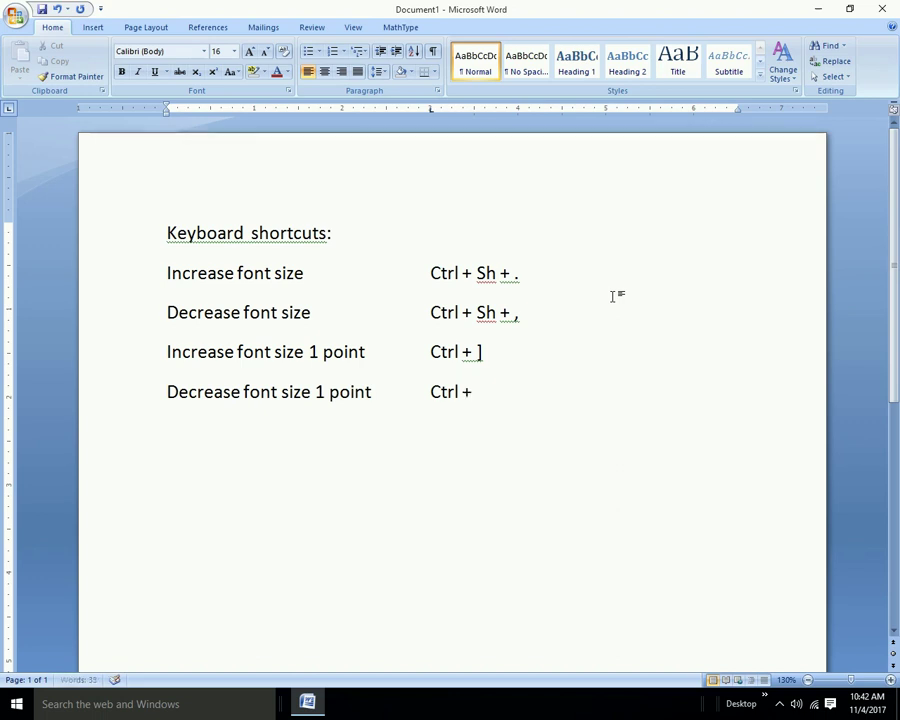
text([)
Add a Bold row paired with Ctrl + B
key(Return)
text(Bold)
key(Tab)
text(Ctrl)
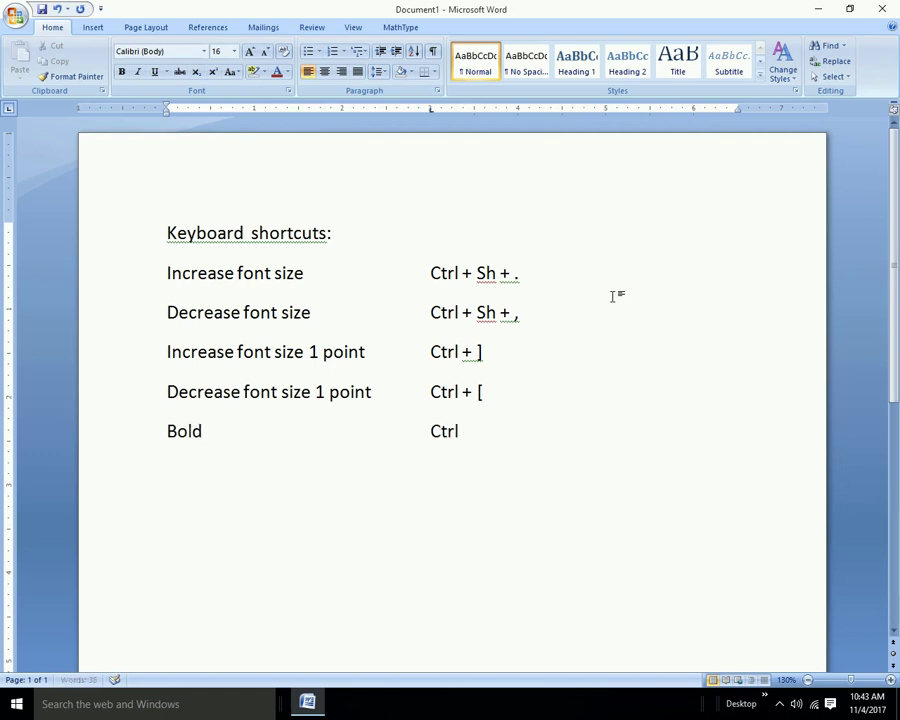
text( + B)
Add the Italic (Ctrl + I) and Underline rows
key(Return)
text(Italic)
key(Tab)
text(Ctrl + I)
key(Return)
text(Underline)
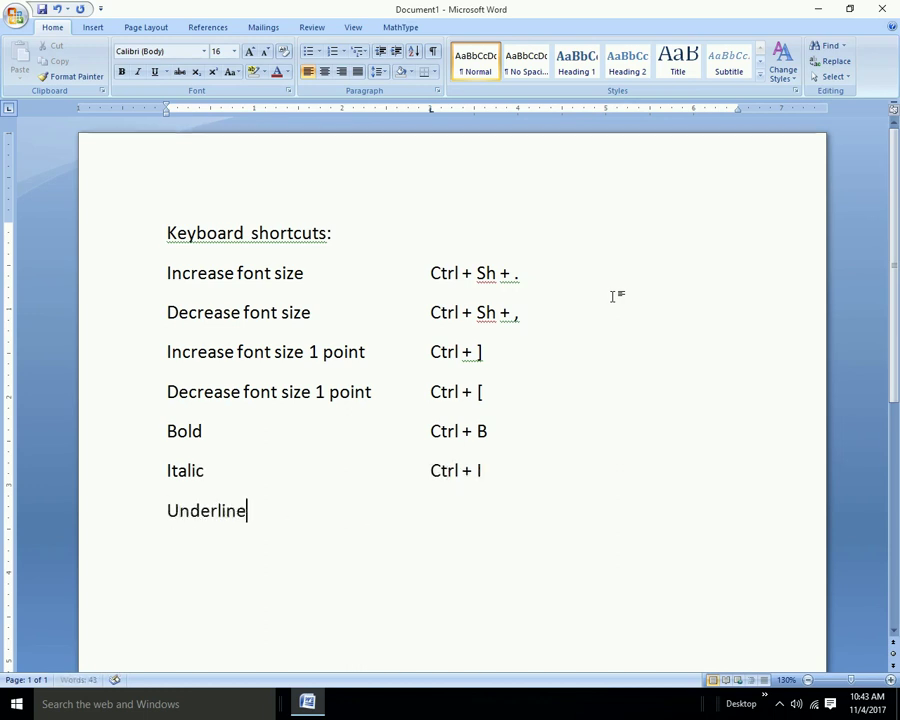
key(Tab)
text(Cty)
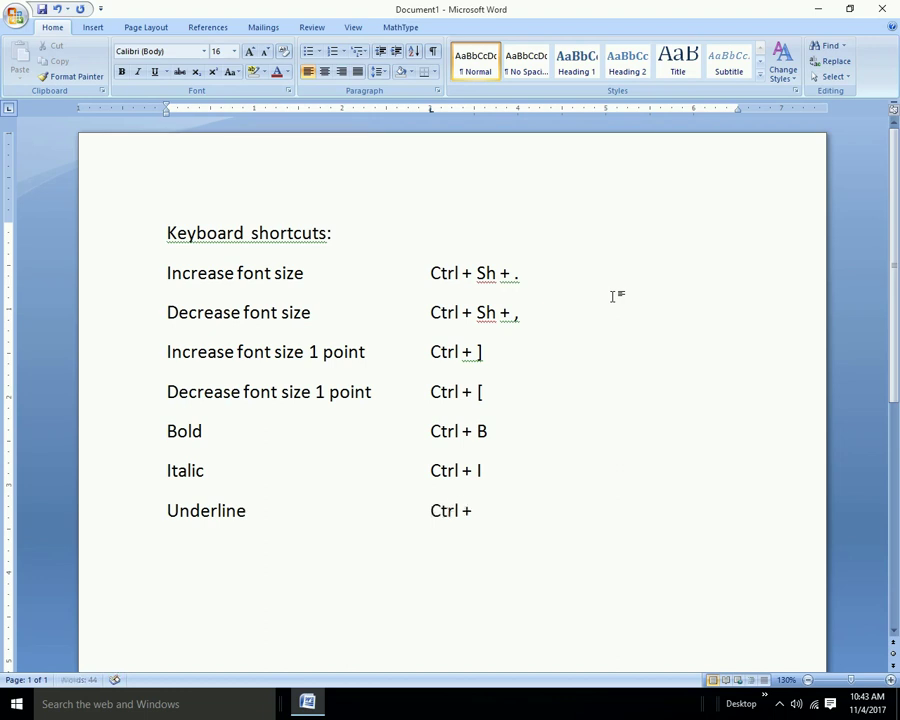
text(Double underline)
Add Double underline (Ctrl + Sh + D) and Word Underline (Ctrl + Sh + W) rows
key(Tab)
text(Ctrl + Sh + W)
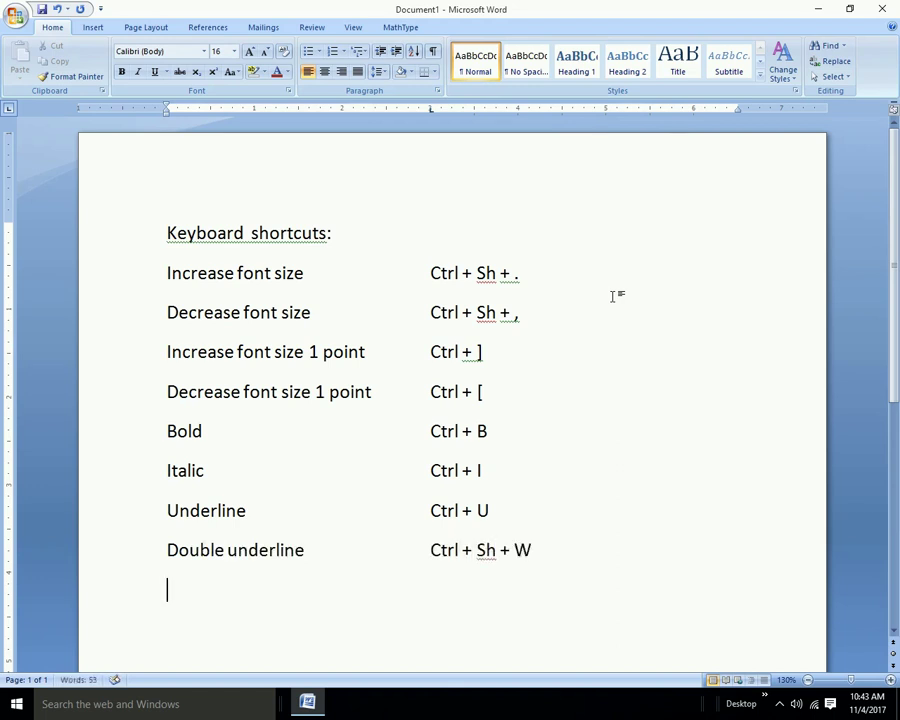
key(BackSpace)
text(D)
key(Return)
text(Word Unde)
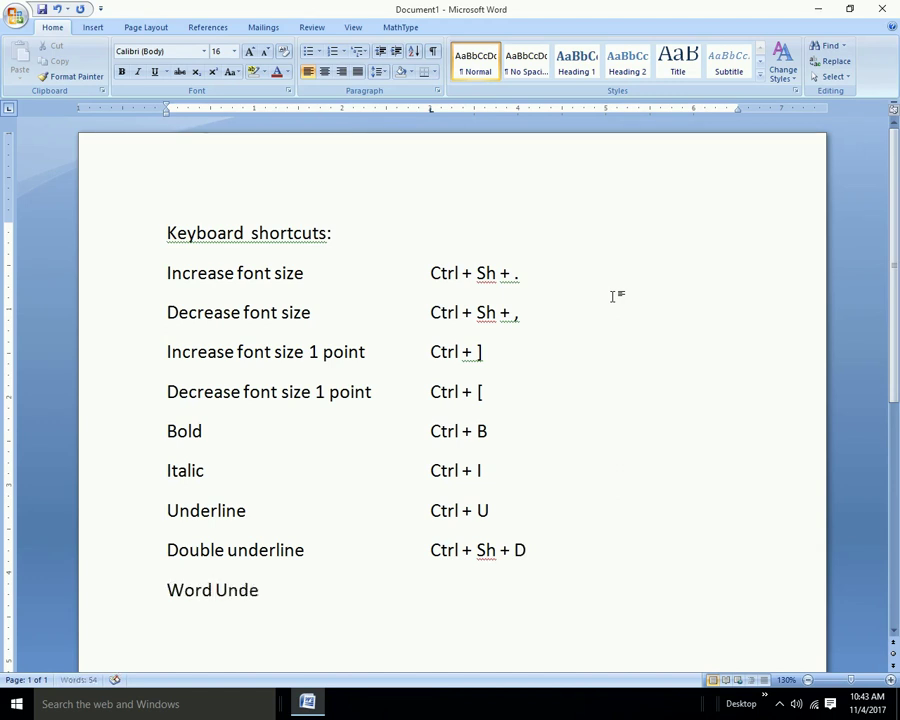
text(rline)
key(Tab)
text(Ctrl + Sh + W)
Add Super Script (Ctrl + Sh + =) and Sub Script rows
key(Return)
text(Super Scipr)
key(BackSpace)
key(BackSpace)
key(BackSpace)
text(ipt)
key(Tab)
text(Ctrl + Sh + =)
key(Return)
text(Su)
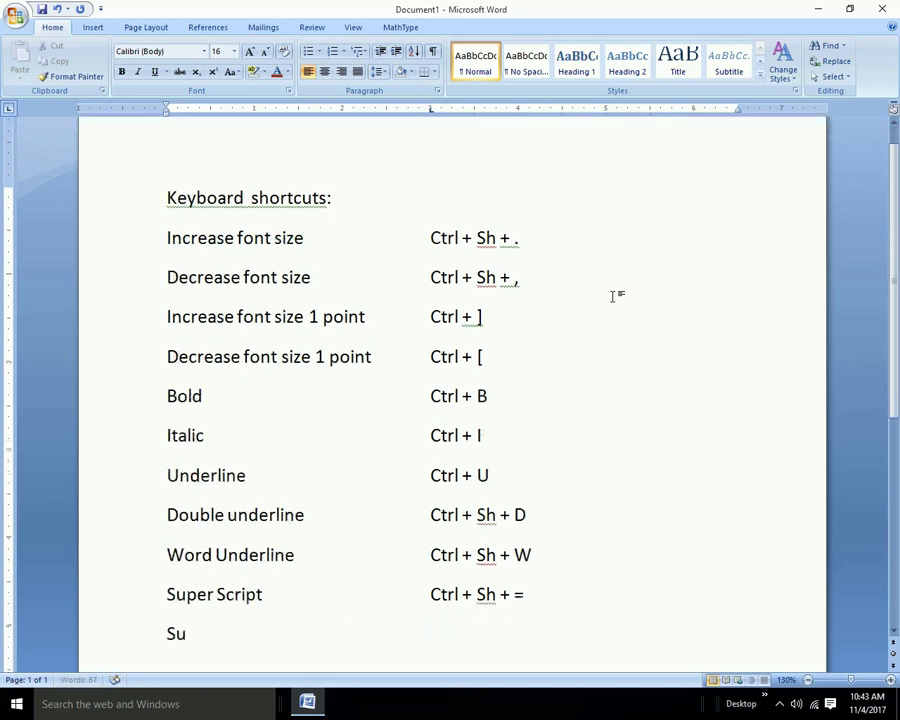
text(b Script)
key(Tab)
text(Ctrl +)
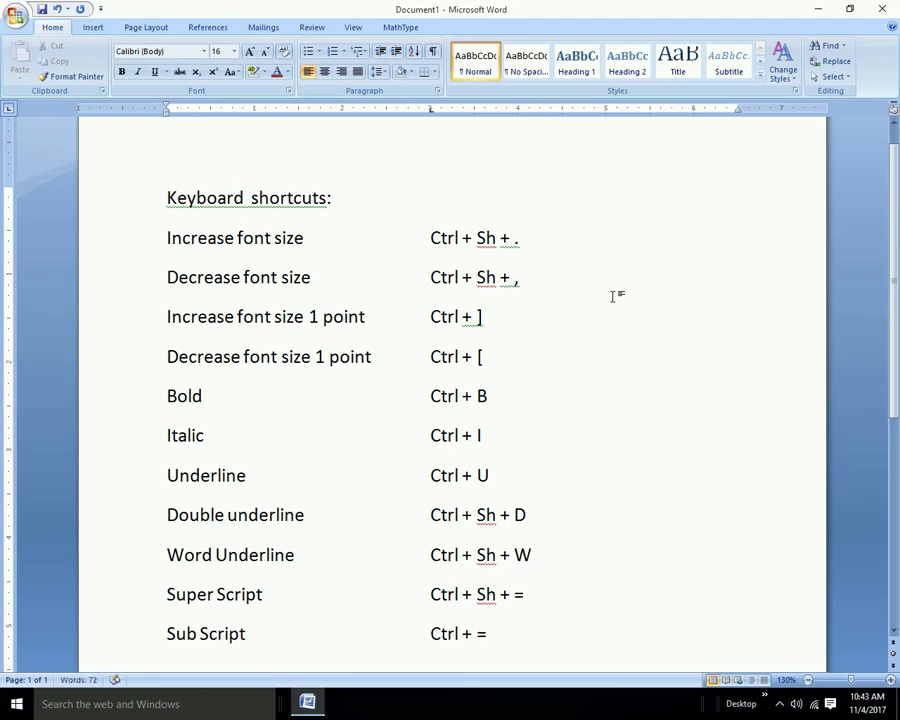
Add All Caps (Ctrl + Sh + A) and Small caps (Ctrl + Sh + K) rows, and start the Left row
key(Return)
text(All Caps	Ctrl + Sh + A)
key(Return)
text(Sma)
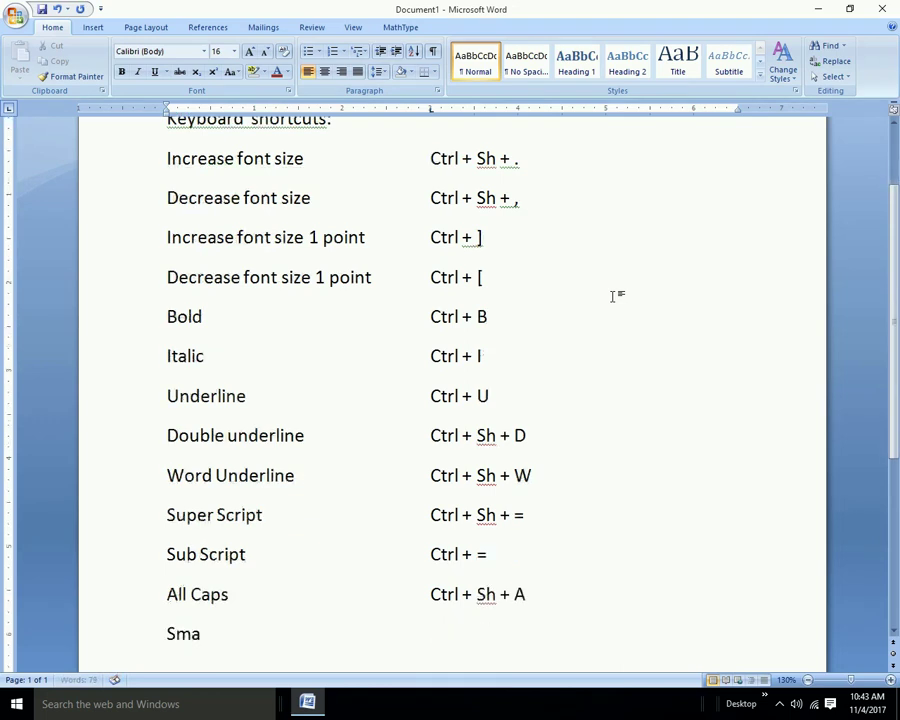
text(ll caps)
key(Tab)
text(Ctrl + )
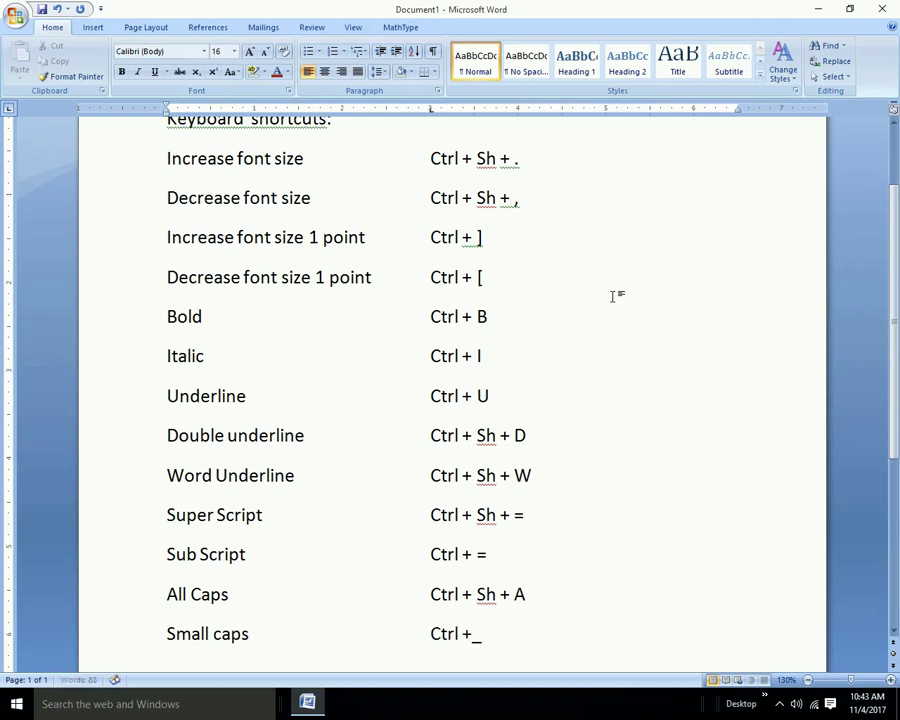
text(Sh + K)
key(Return)
text(Left)
key(Tab)
text(Ctrl +)
Add alignment rows: Right (Ctrl + R), Center (Ctrl + E), Justify (Ctrl + J)
key(Return)
text(Right	Ctr)
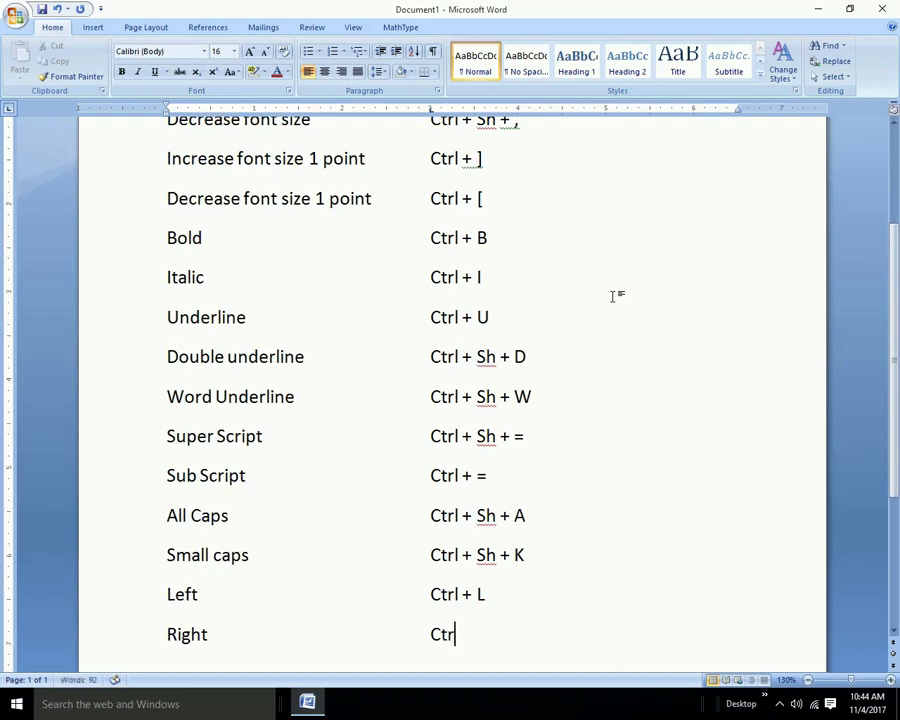
text(l + R)
key(Return)
text(Center)
key(Tab)
text(Center)
key(BackSpace)
key(BackSpace)
text(rl +)
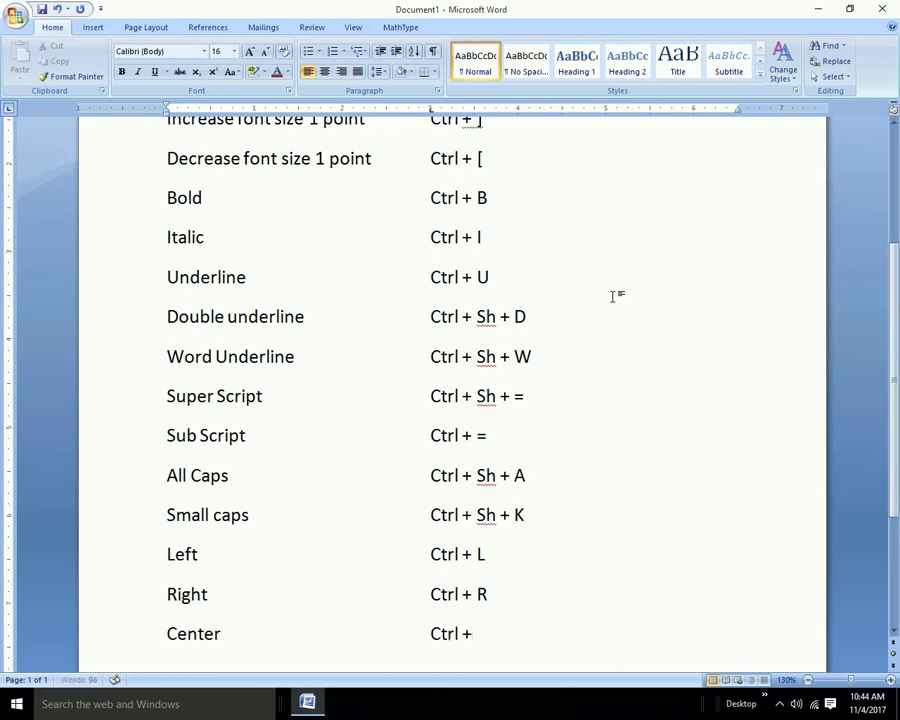
text( E)
key(Return)
text(Justify)
key(Tab)
text(Ctrl + )
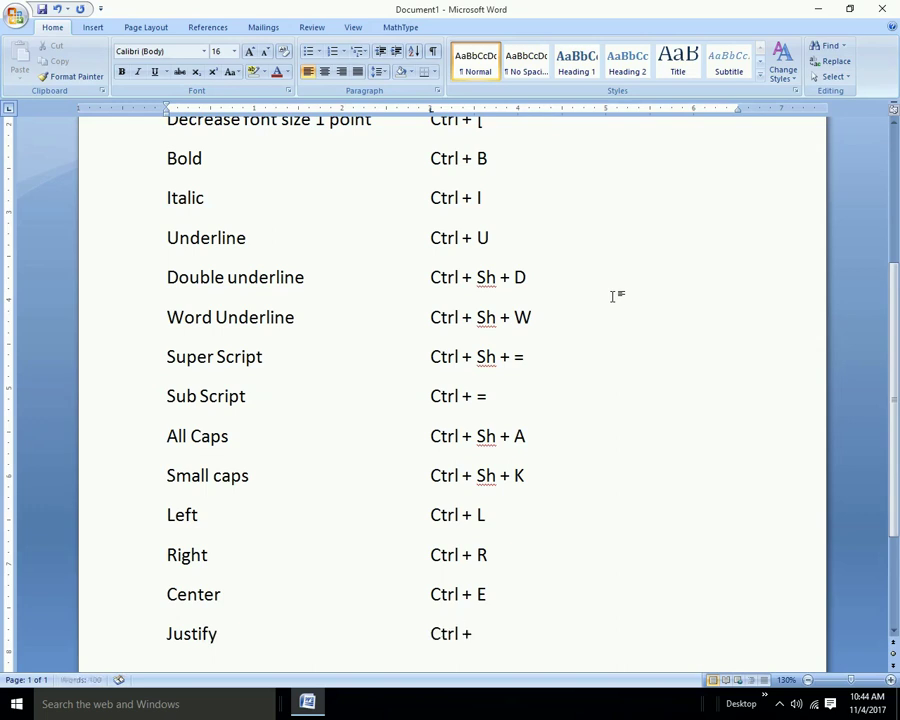
text(J)
Add Increase left indent (Ctrl + M), Decrease left indent (Ctrl + Sh + M) and Increase hanging indent (Ctrl + T)
key(Return)
text(Increase left)
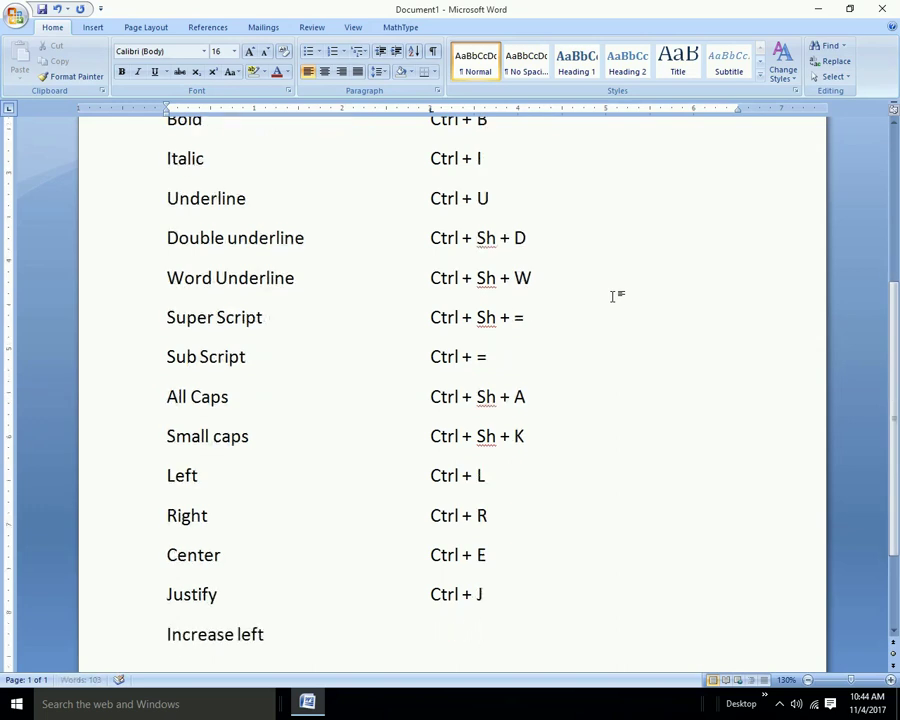
text( indent)
key(Tab)
text(cTRL)
key(BackSpace)
key(BackSpace)
key(BackSpace)
key(BackSpace)
text(C)
text( M)
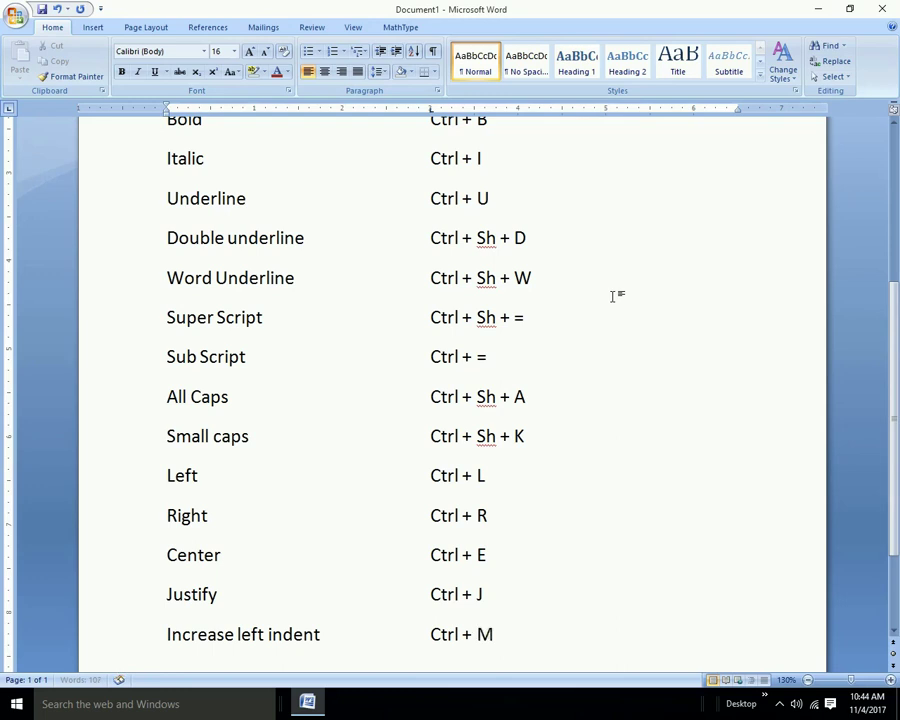
key(Return)
text(Decrease left indent)
key(Tab)
text(Ctrl + Sh)
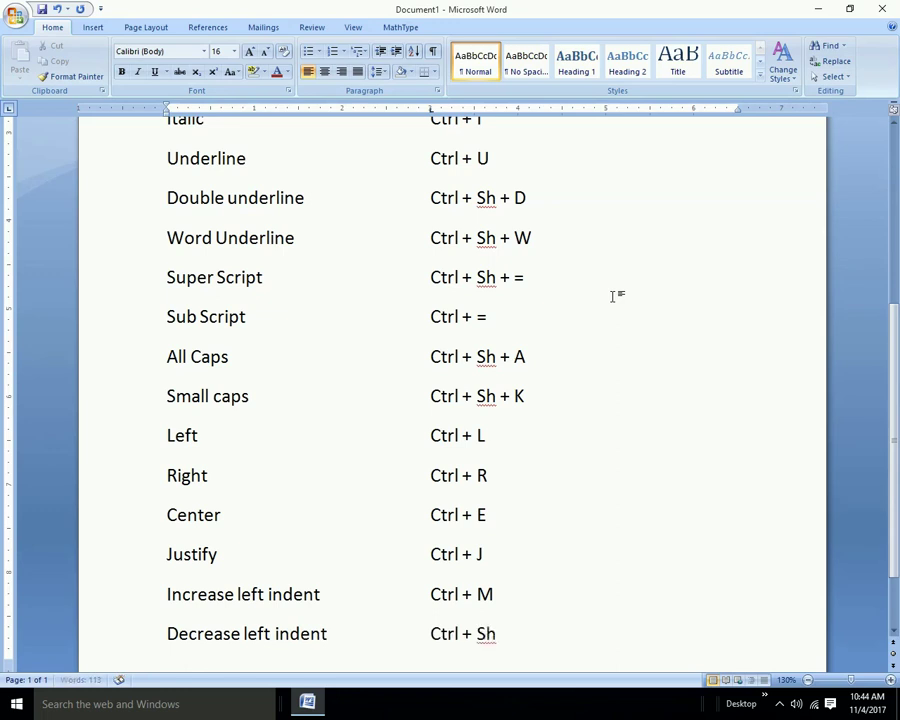
text( + M)
key(Return)
text(Increase hanging indent	Ctrl + )
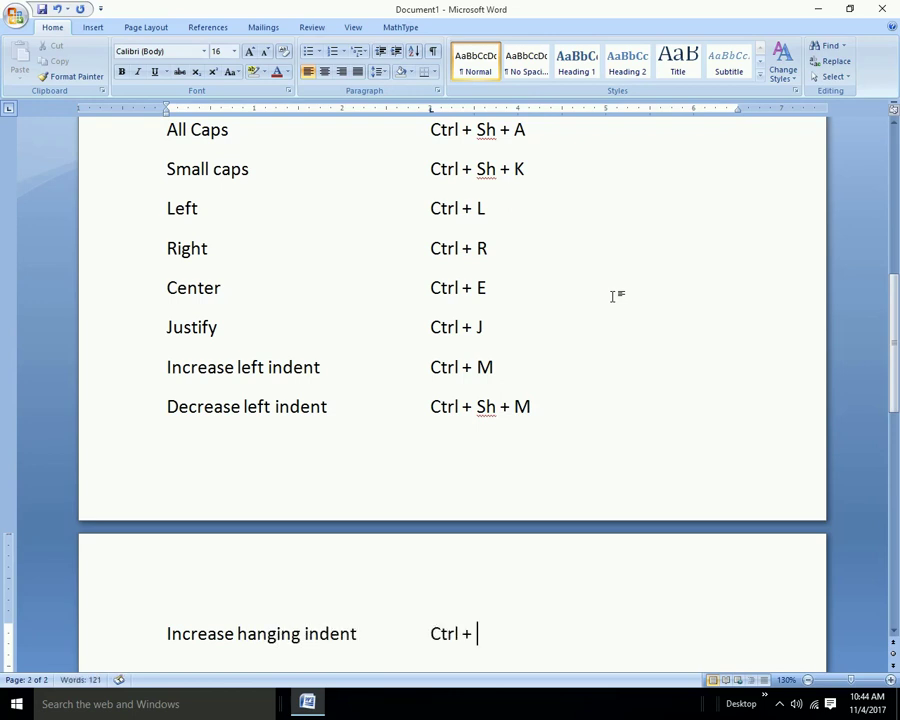
text(T)
Add Decrease hanging indent (Ctrl + Sh + T) and Single line space (Ctrl + 1) rows
key(Return)
text(Decrease hangki)
key(BackSpace)
key(BackSpace)
text(ing indent	Ct)
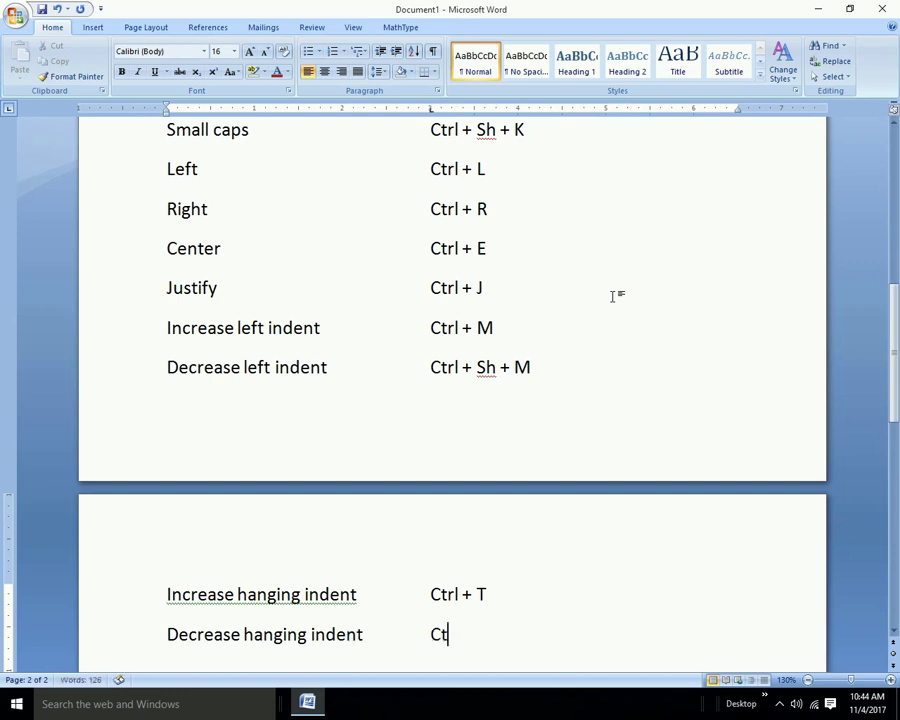
text(rl + Sh + )
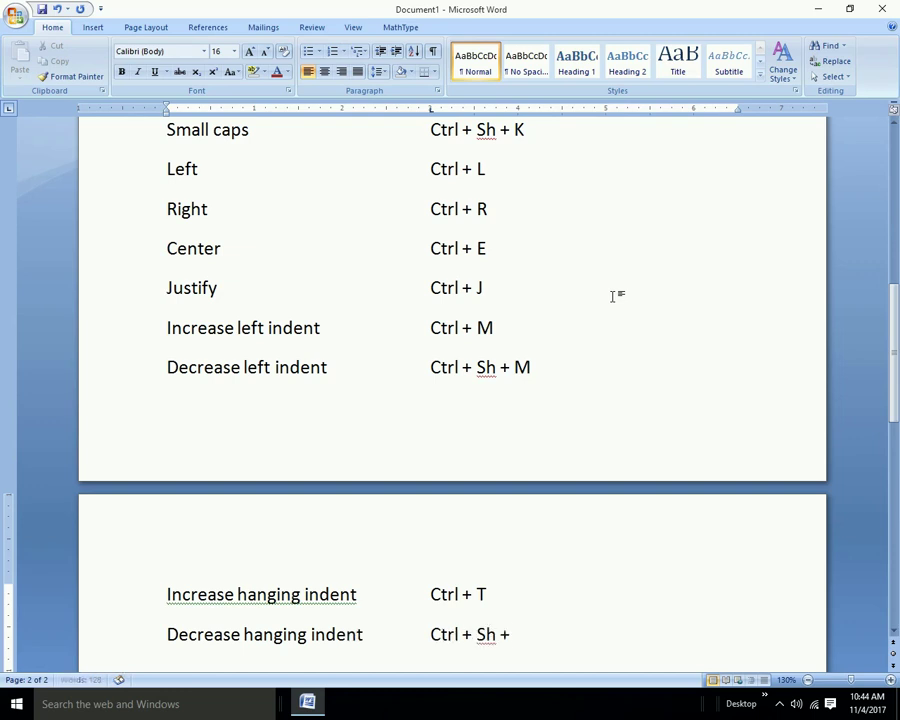
text(T)
key(Return)
text(Single line space)
key(Tab)
text(Ctrl)
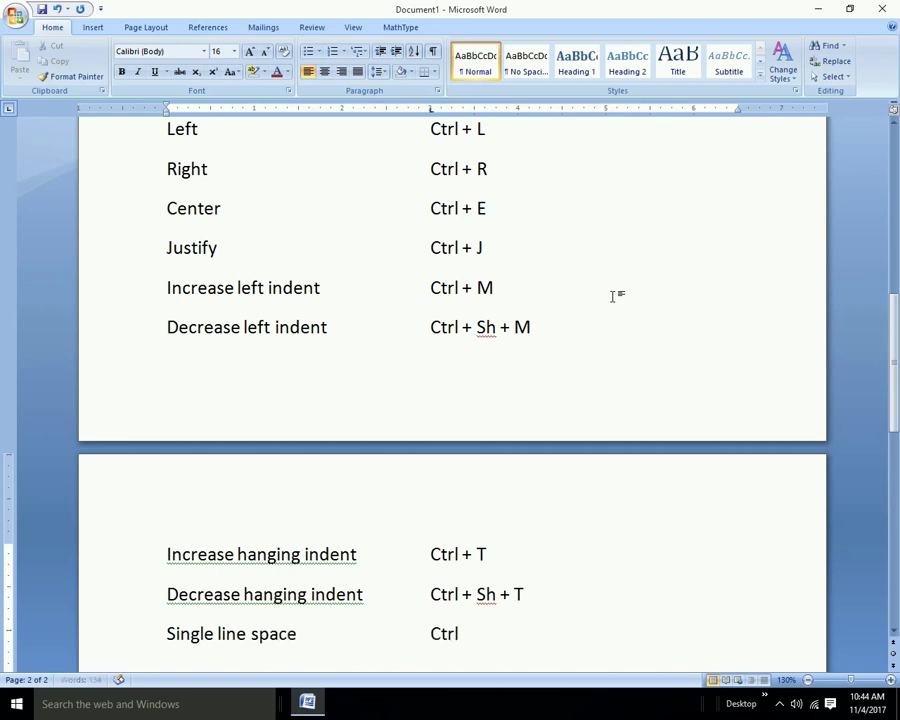
text( + 1)
Add Double line space (Ctrl + 2) and 1.5 line space (Ctrl + 5) rows
key(Return)
text(Double lin)
text( spcqa)
key(BackSpace)
key(BackSpace)
key(BackSpace)
text(ace)
key(Tab)
text(Ct)
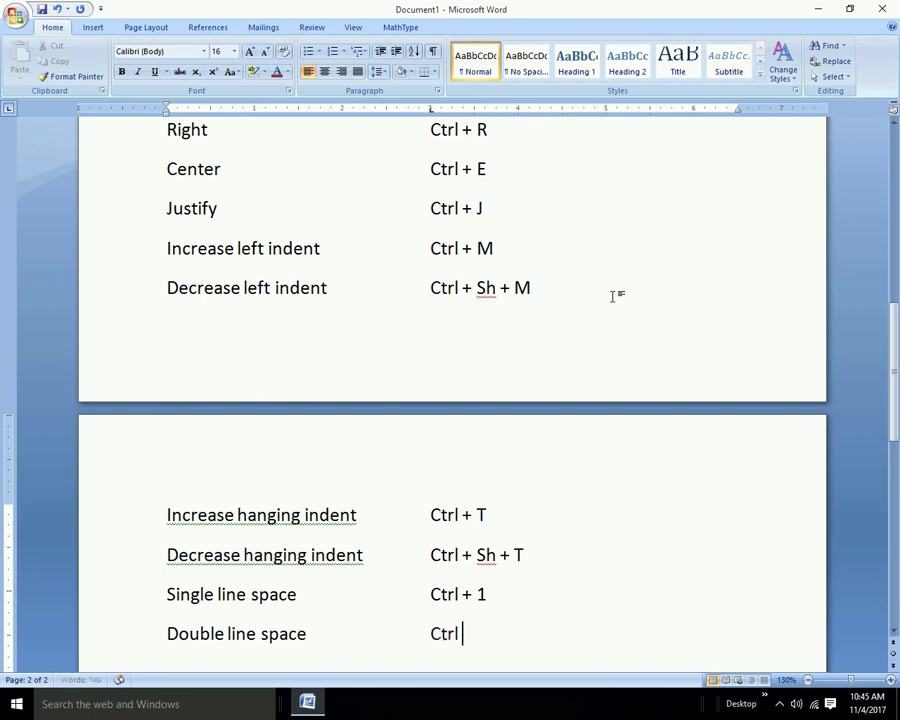
text(2)
key(Return)
text(1.5 line spac)
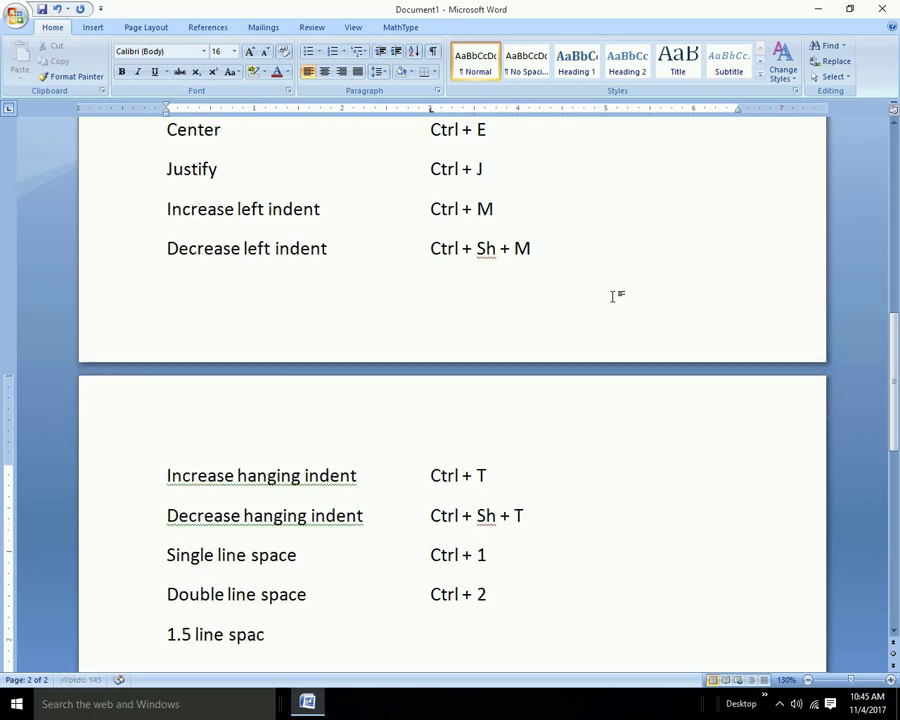
key(Tab)
text(Ctrl + 54)
key(BackSpace)
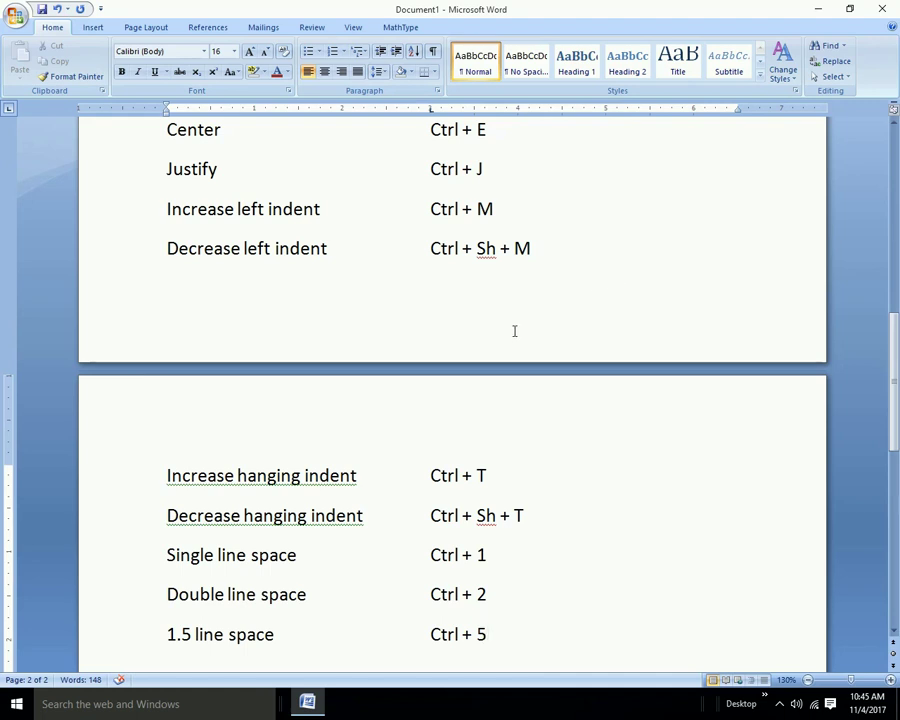
scroll(500, 342, up, 2)
scroll(503, 347, up, 3)
scroll(390, 286, up, 1)
scroll(398, 274, up, 1)
scroll(398, 290, up, 2)
scroll(398, 290, down, 6)
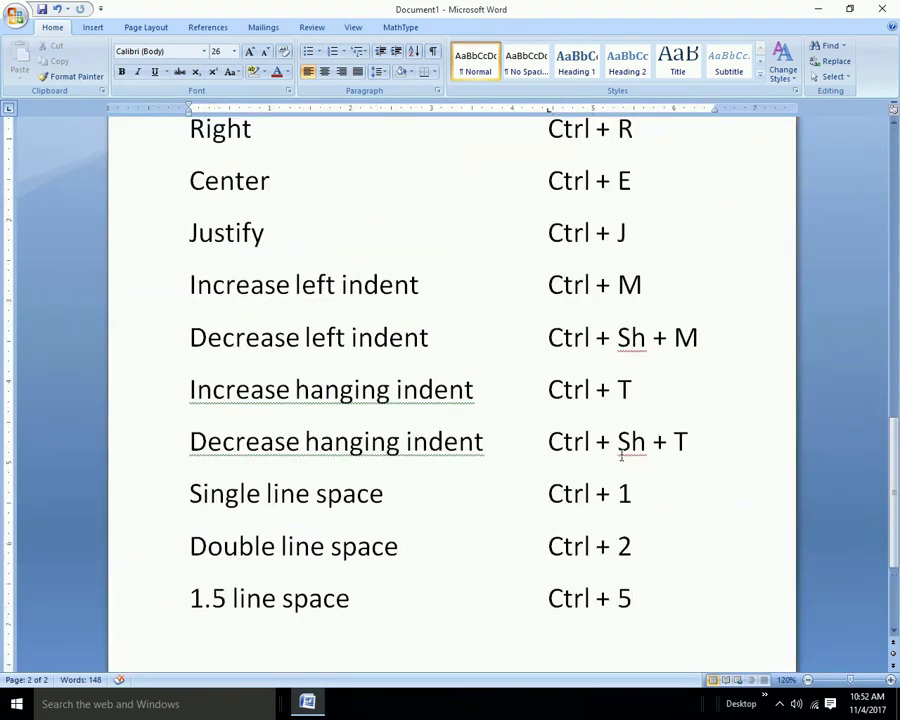
scroll(618, 452, up, 3)
scroll(621, 455, up, 5)
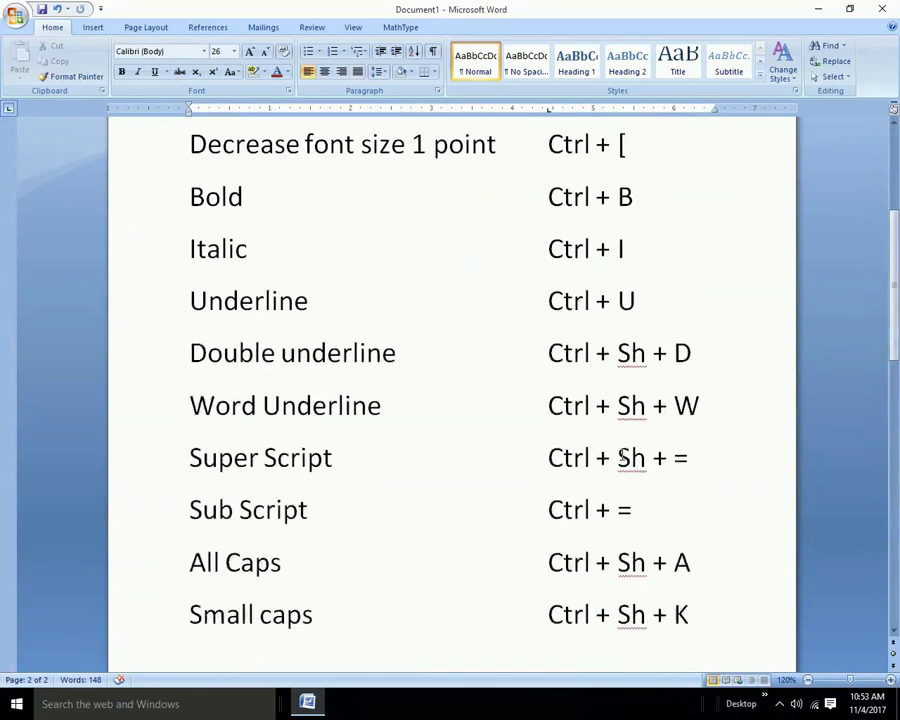
scroll(622, 453, up, 4)
scroll(623, 452, up, 1)
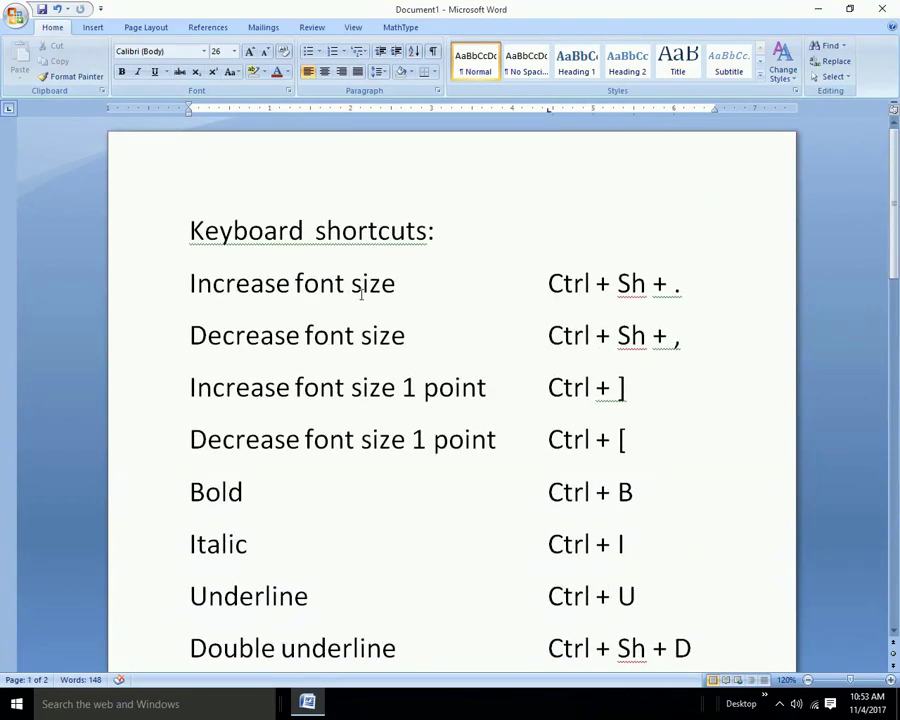
key(ctrl+n)
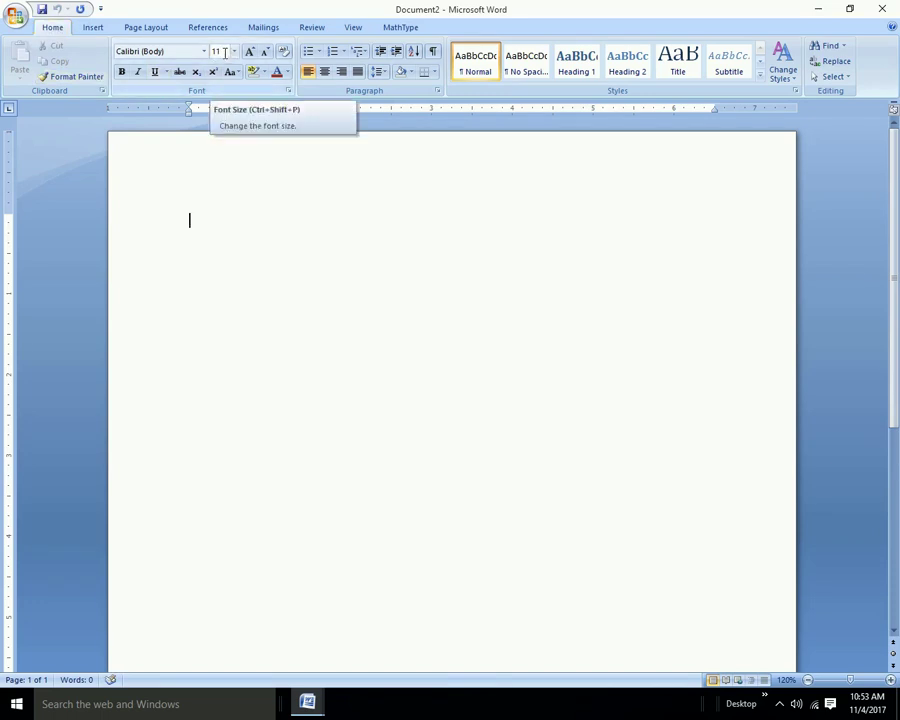
Launch ZoomIt from the desktop, return to Document2, and magnify its top-left corner
key(super+d)
double_click(290, 35)
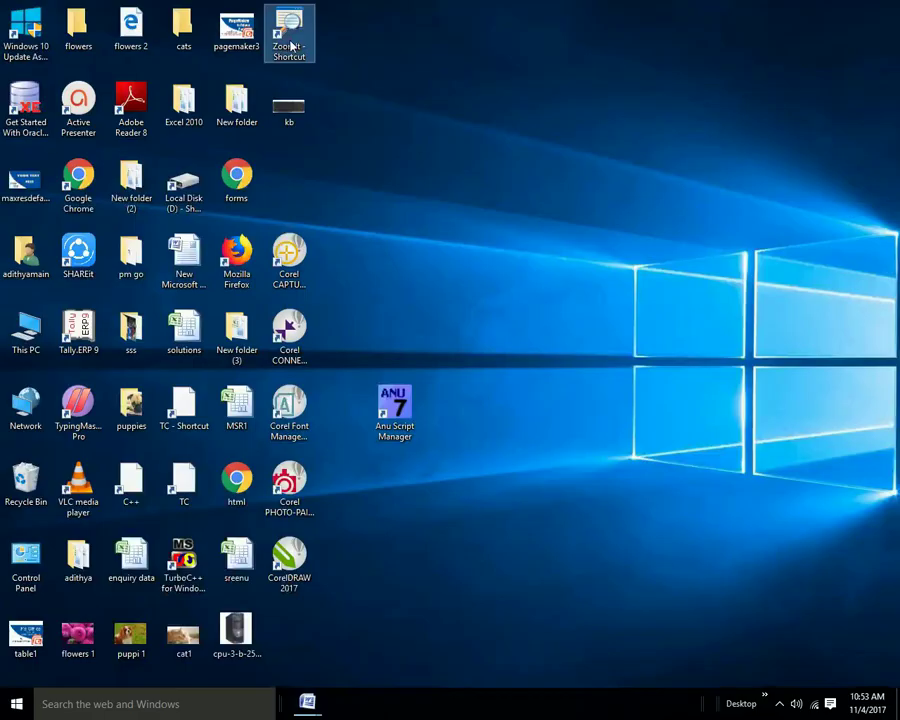
key(super+d)
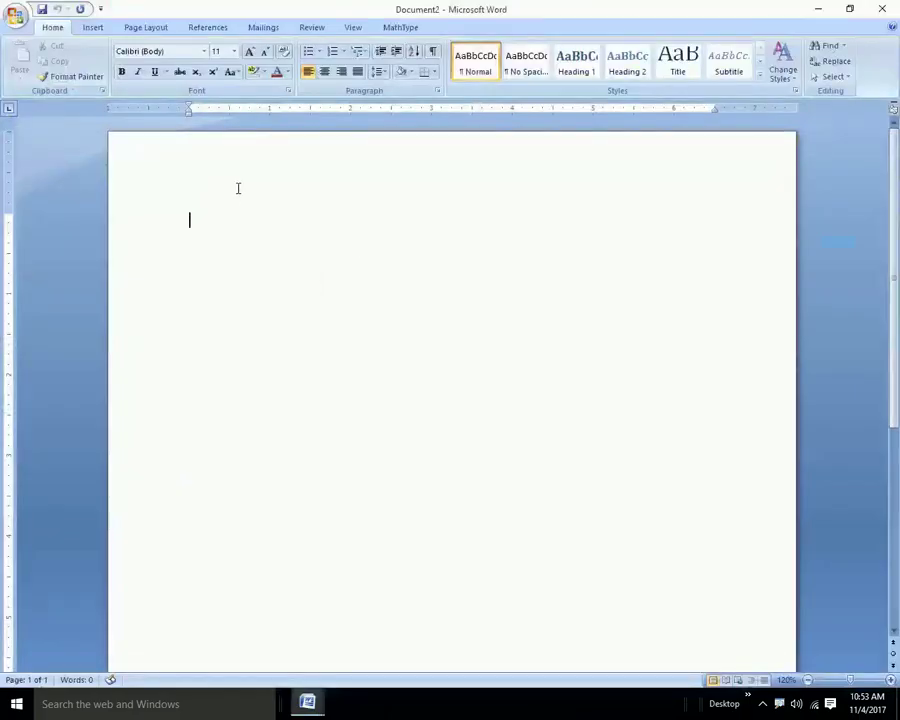
key(ctrl+1)
click(332, 290)
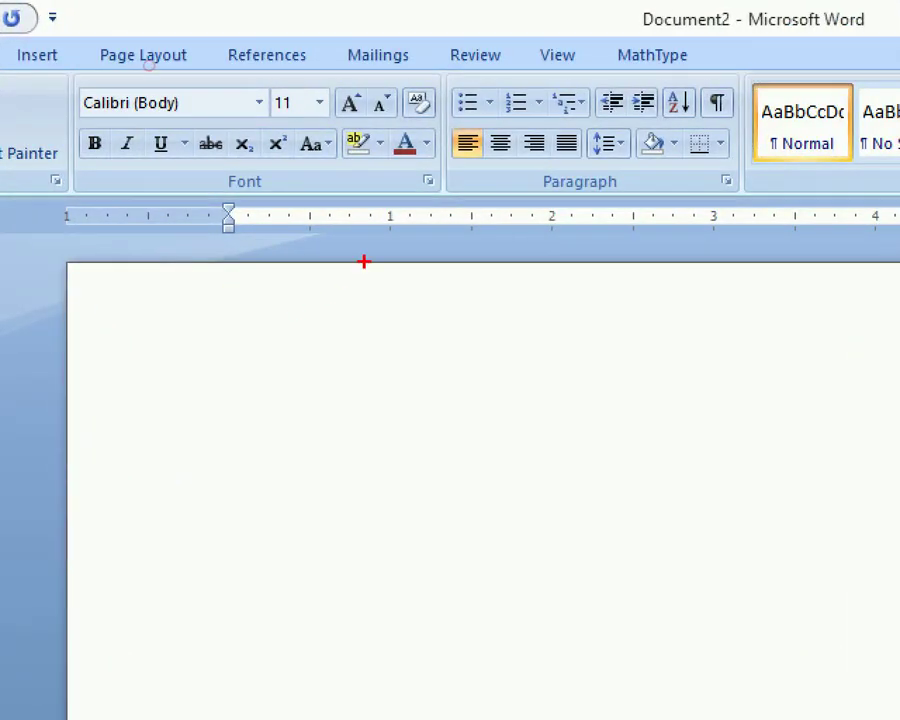
drag(295, 116, 333, 205)
key(Escape)
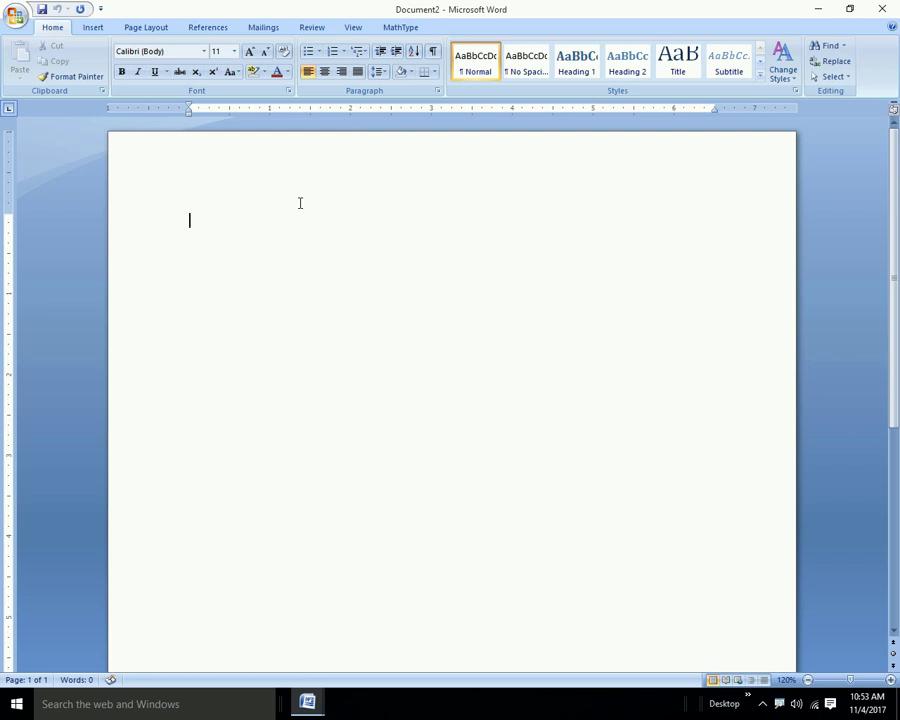
click(233, 53)
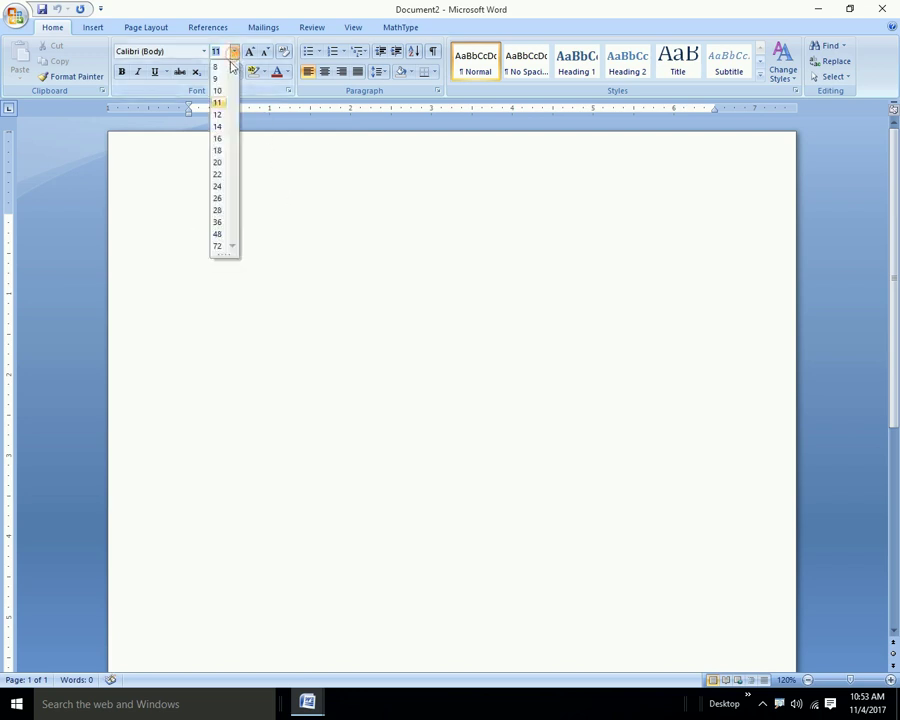
At 16 pt, insert a sample paragraph with =rand(1,1) and select it
click(221, 143)
text(=rand(1,1))
key(Return)
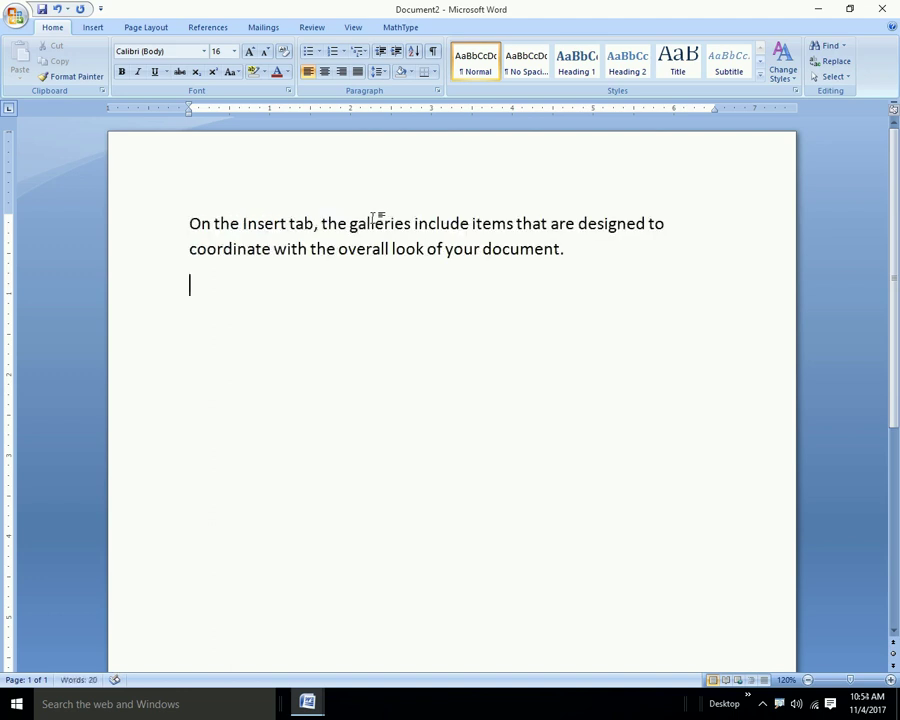
drag(190, 222, 565, 252)
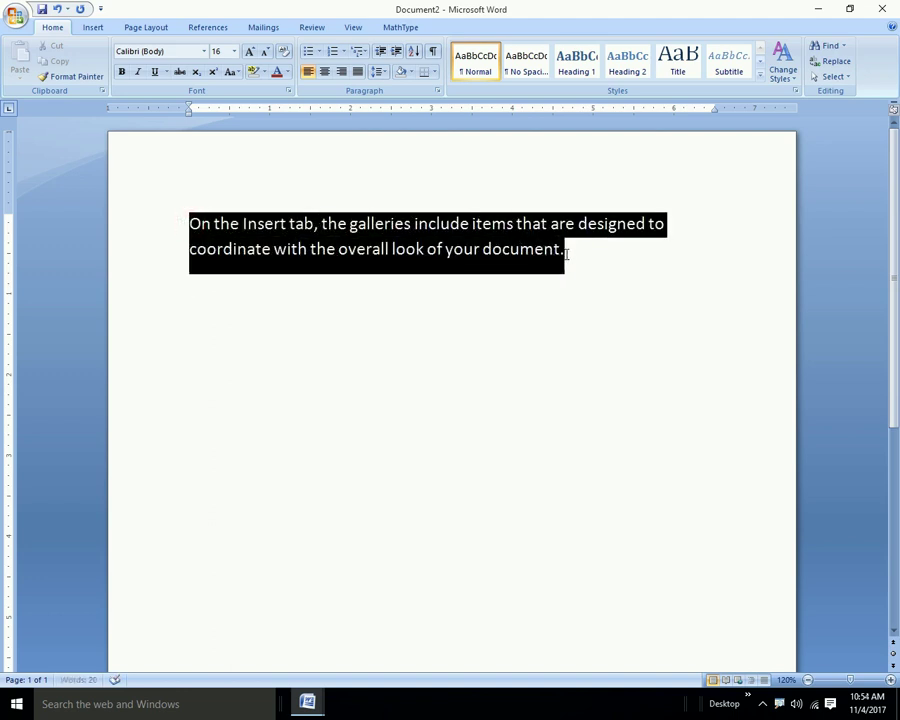
Set the paragraph to 14 pt, grow it twice to 18, then shrink it to 16
click(234, 51)
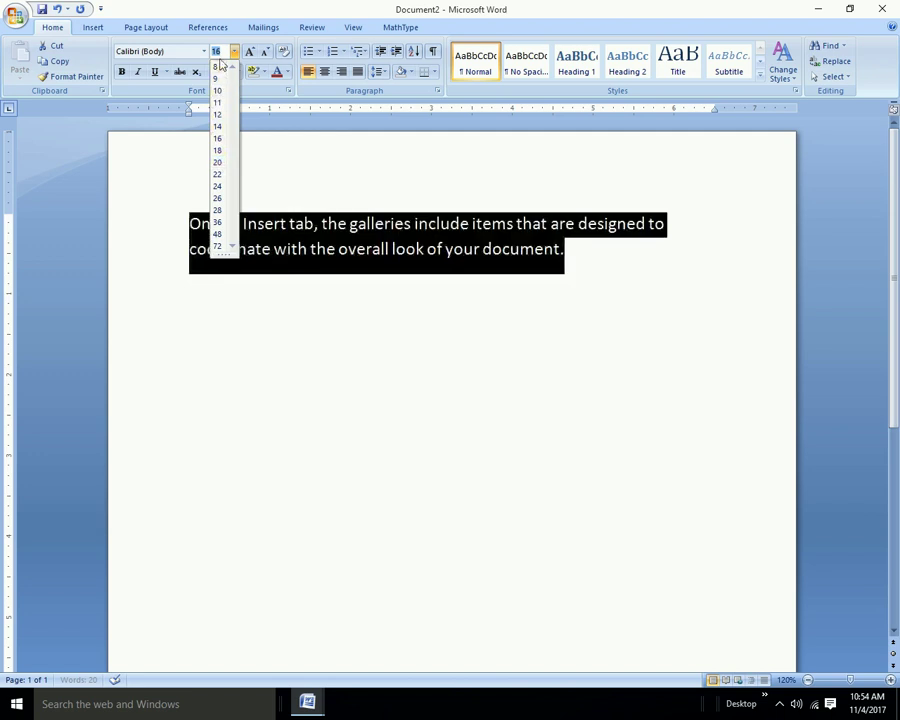
click(219, 126)
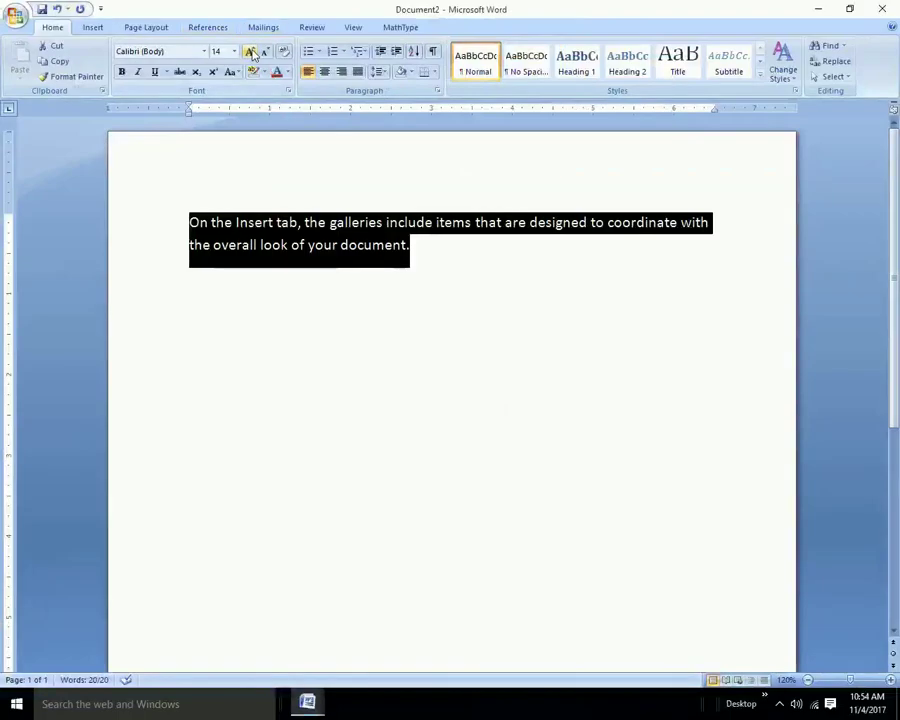
click(252, 53)
click(252, 53)
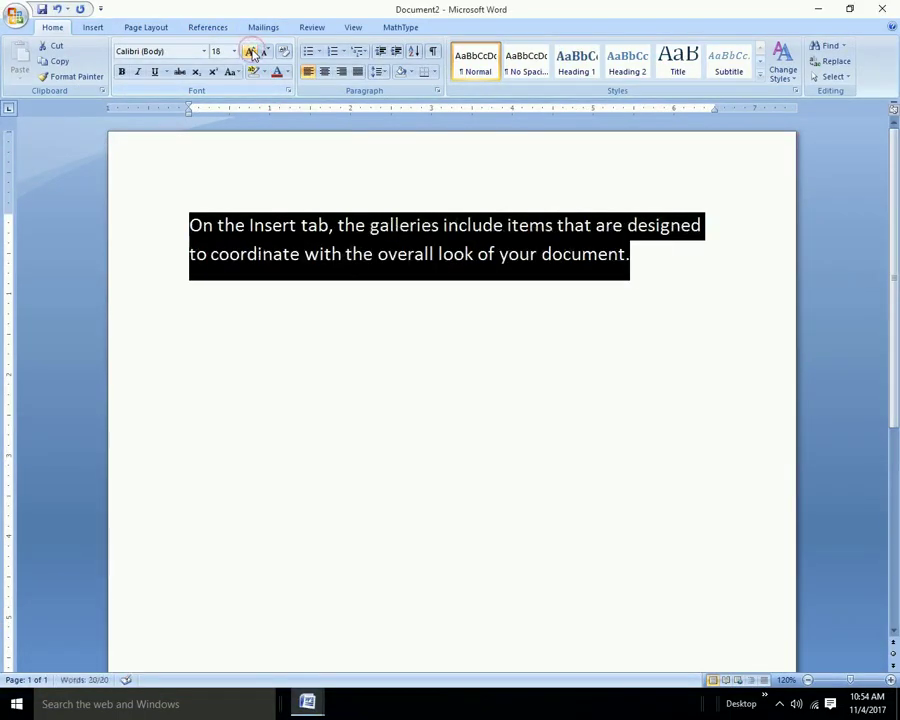
click(265, 55)
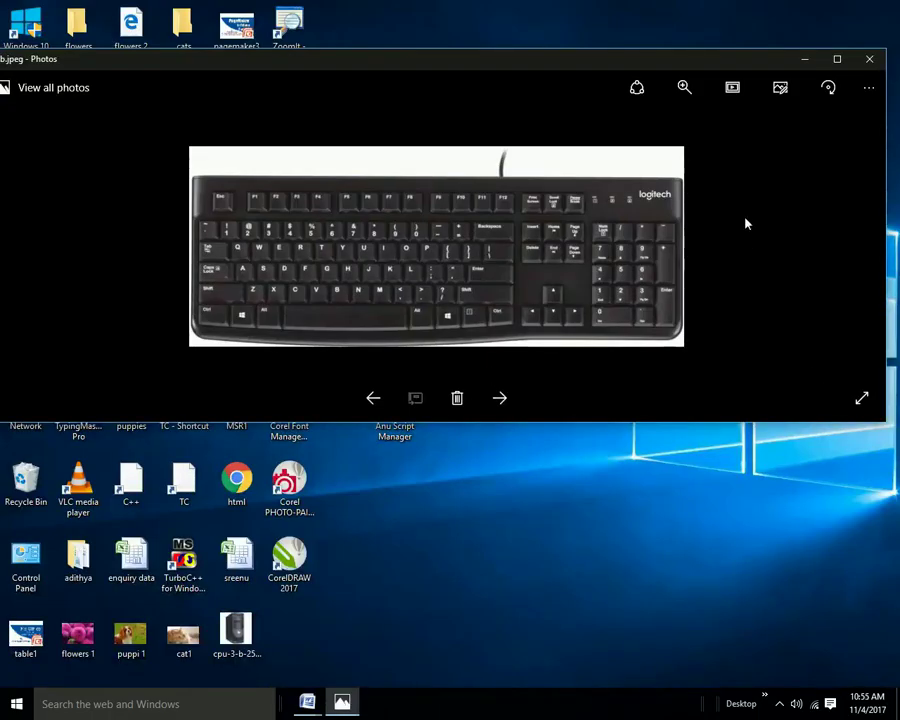
Zoom into the keyboard photo, box the > and < keys, and arrow the < key
click(684, 87)
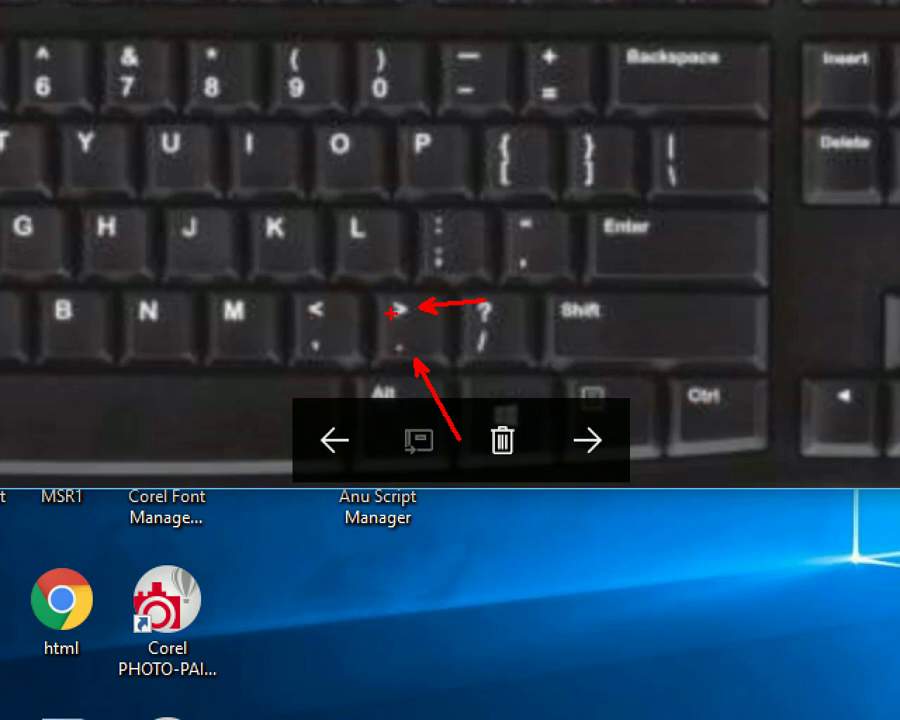
drag(377, 298, 445, 364)
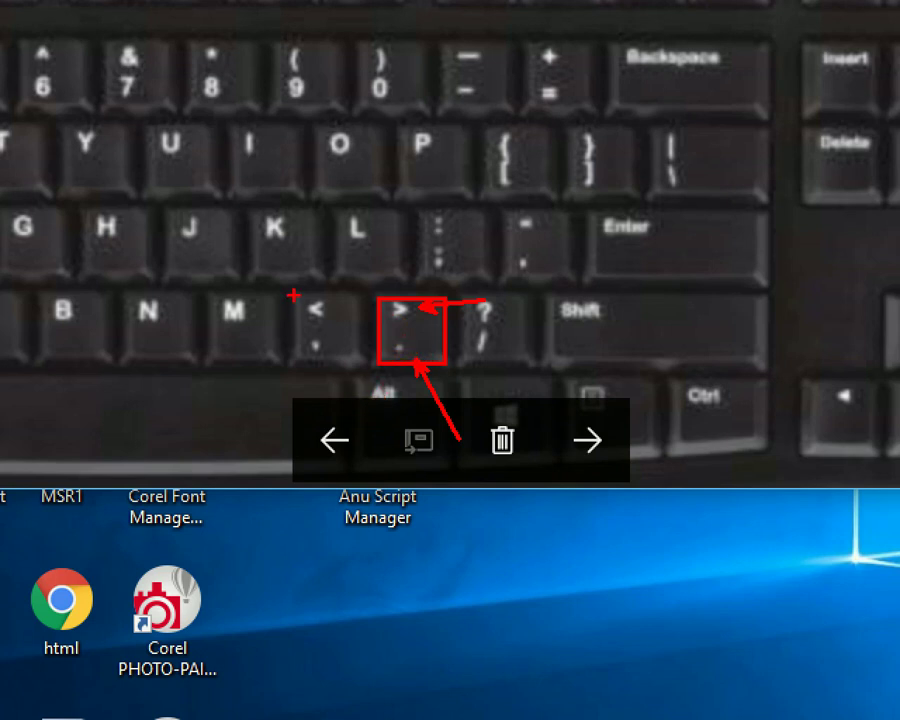
drag(293, 295, 367, 362)
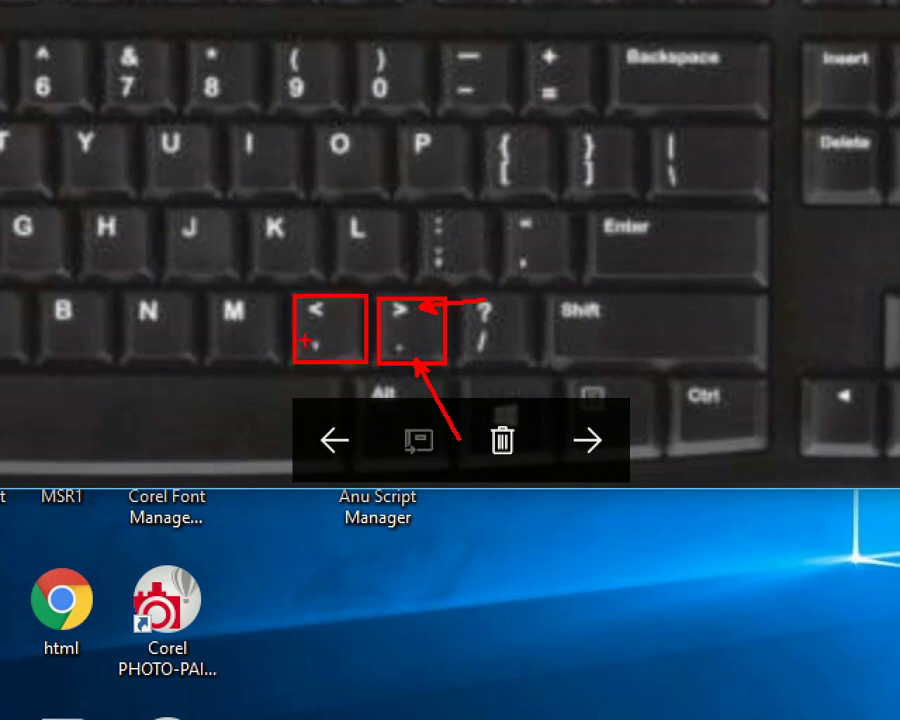
drag(330, 390, 321, 358)
key(Escape)
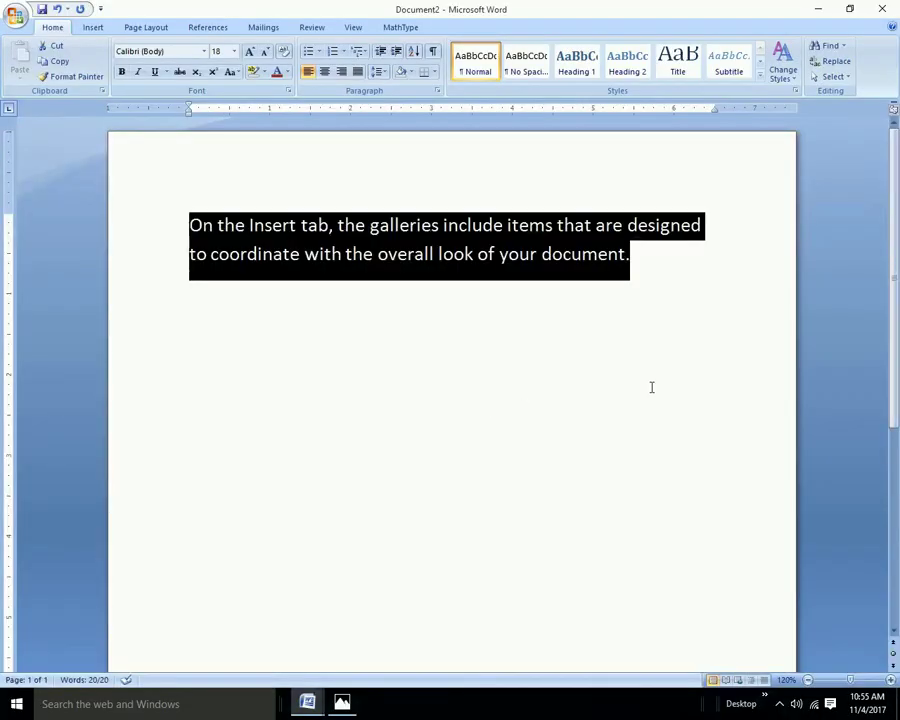
Grow the sentence to 22 pt with Ctrl+Shift+>, then shrink it down to 10 pt
key(ctrl+shift+period)
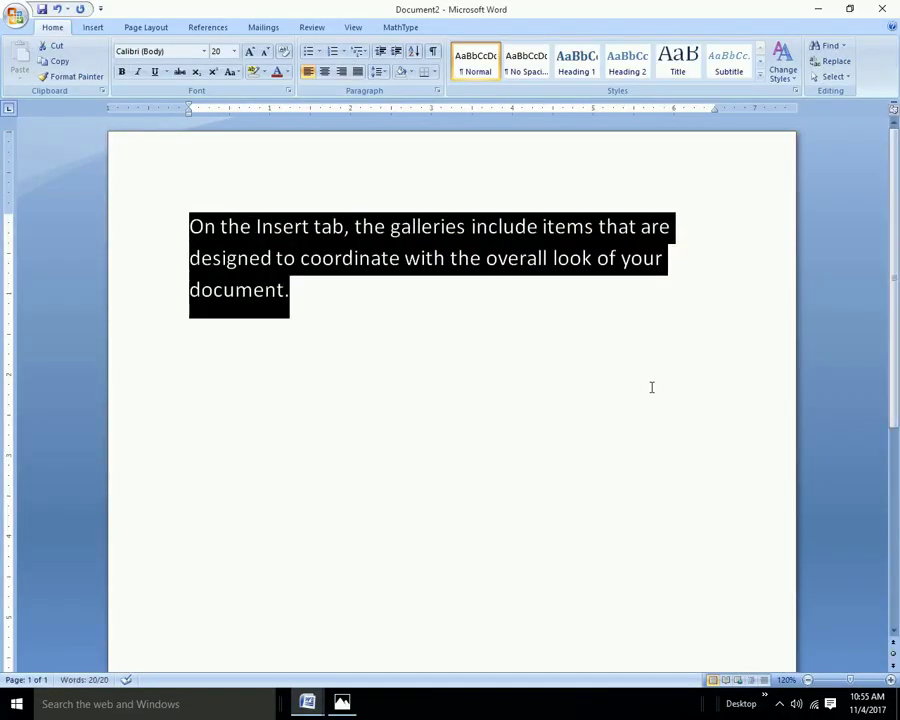
key(ctrl+shift+period)
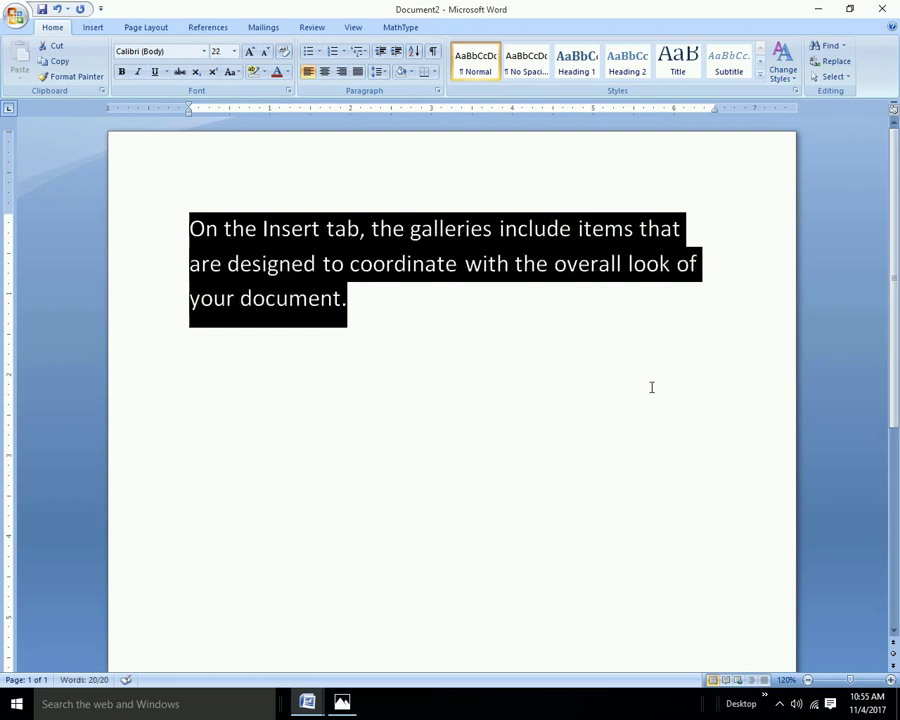
key(ctrl+shift+comma)
key(ctrl+shift+comma)
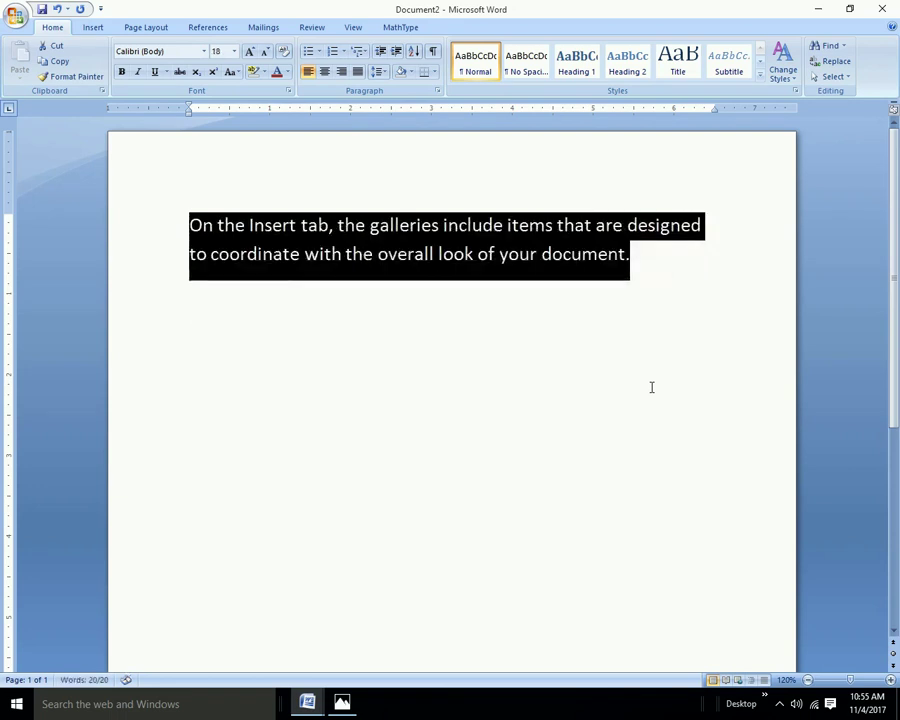
key(ctrl+shift+comma)
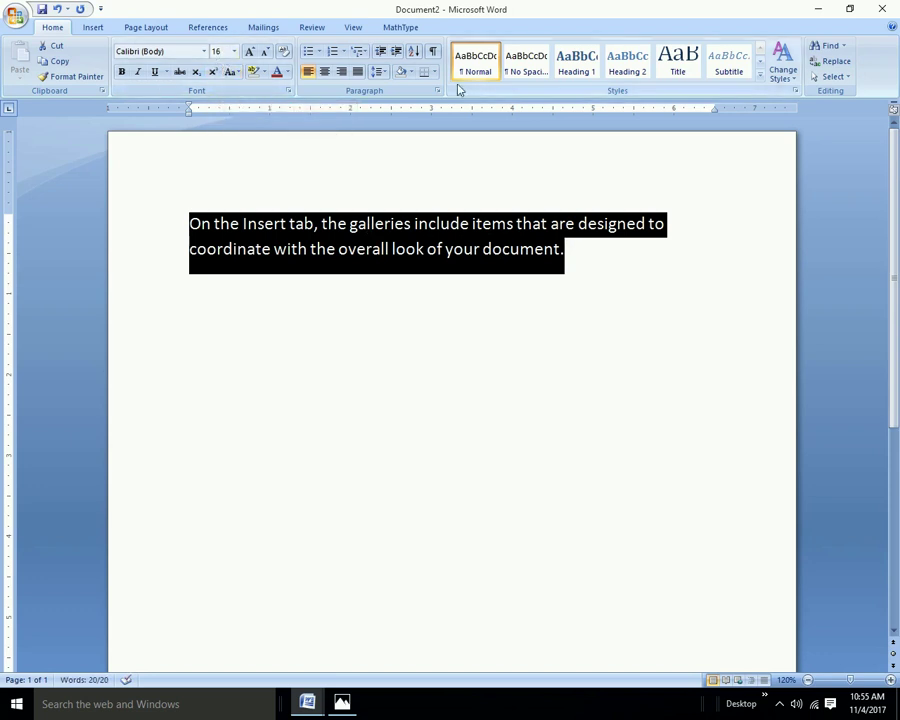
key(ctrl+shift+comma)
key(ctrl+shift+comma)
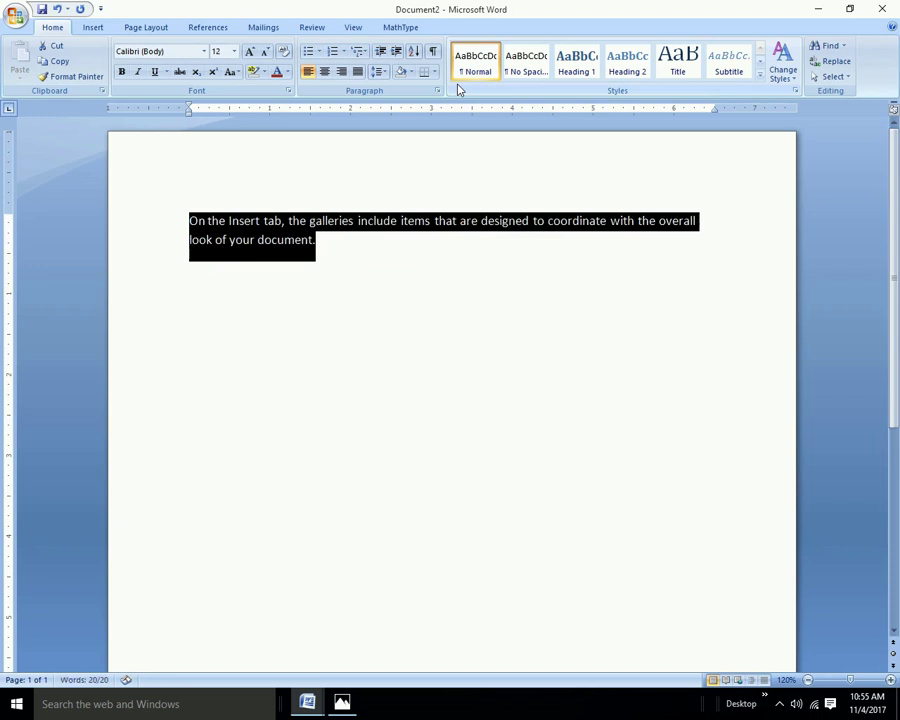
key(ctrl+shift+comma)
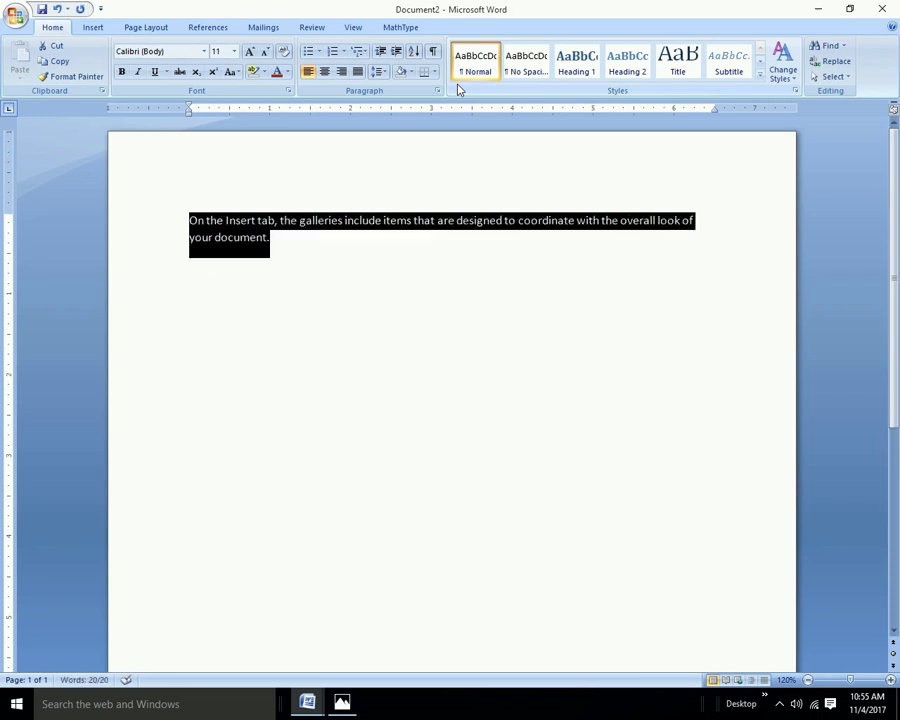
key(ctrl+shift+comma)
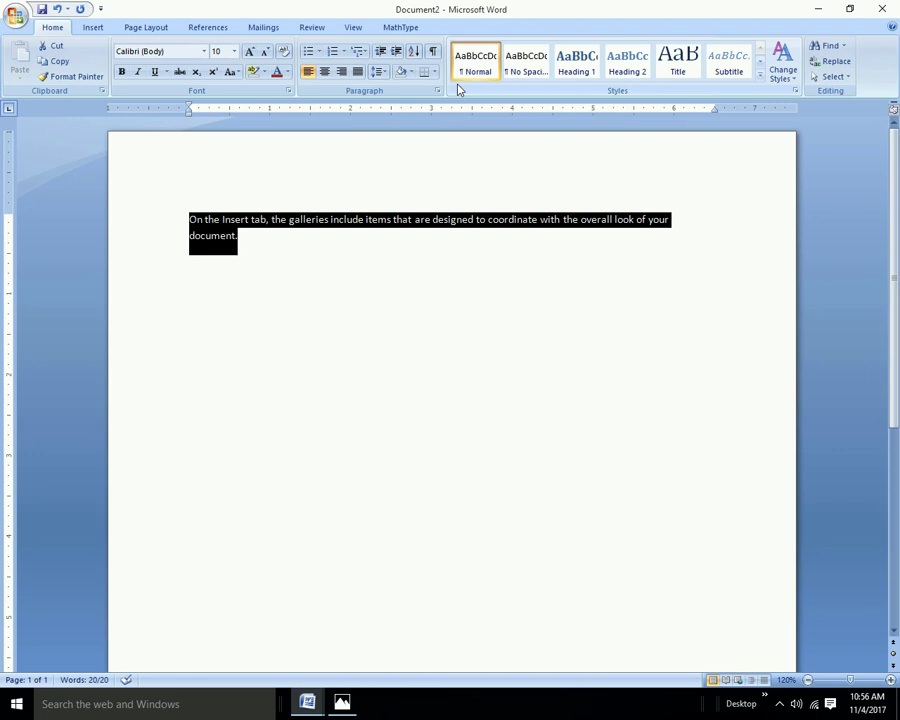
Grow the sentence back up to 36 pt, then bring up the keyboard photo
key(ctrl+shift+period)
key(ctrl+shift+period)
key(ctrl+shift+period)
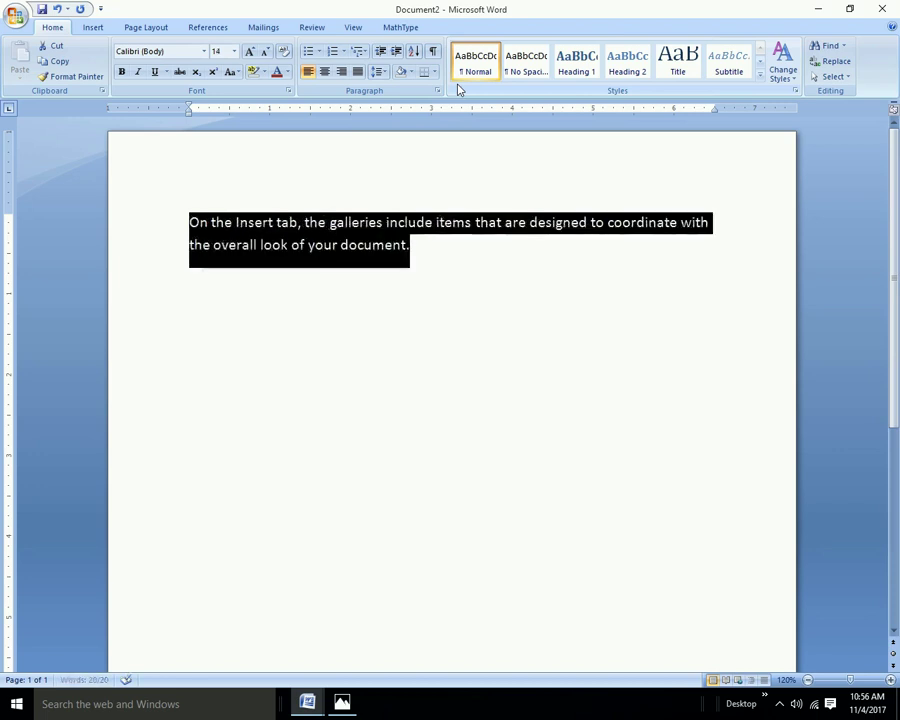
key(ctrl+shift+period)
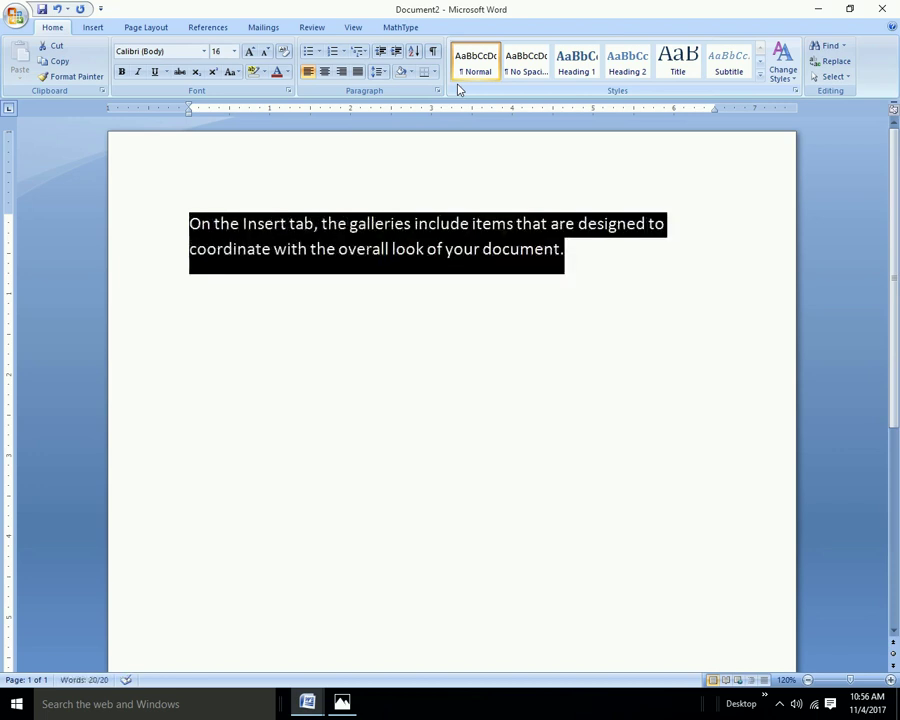
key(ctrl+shift+period)
key(ctrl+shift+period)
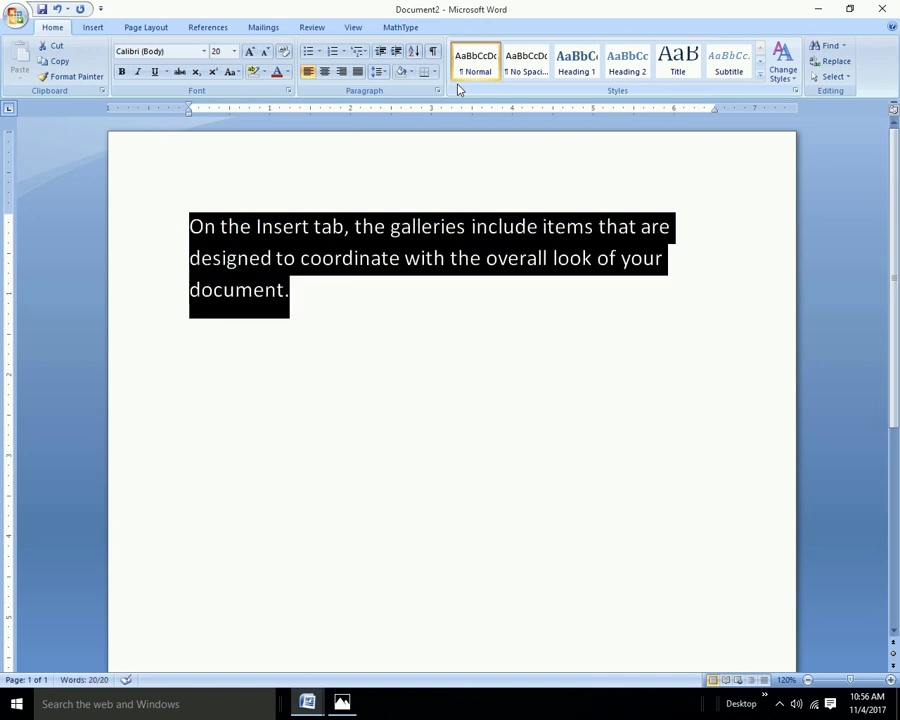
key(ctrl+shift+period)
key(ctrl+shift+period)
key(ctrl+shift+period)
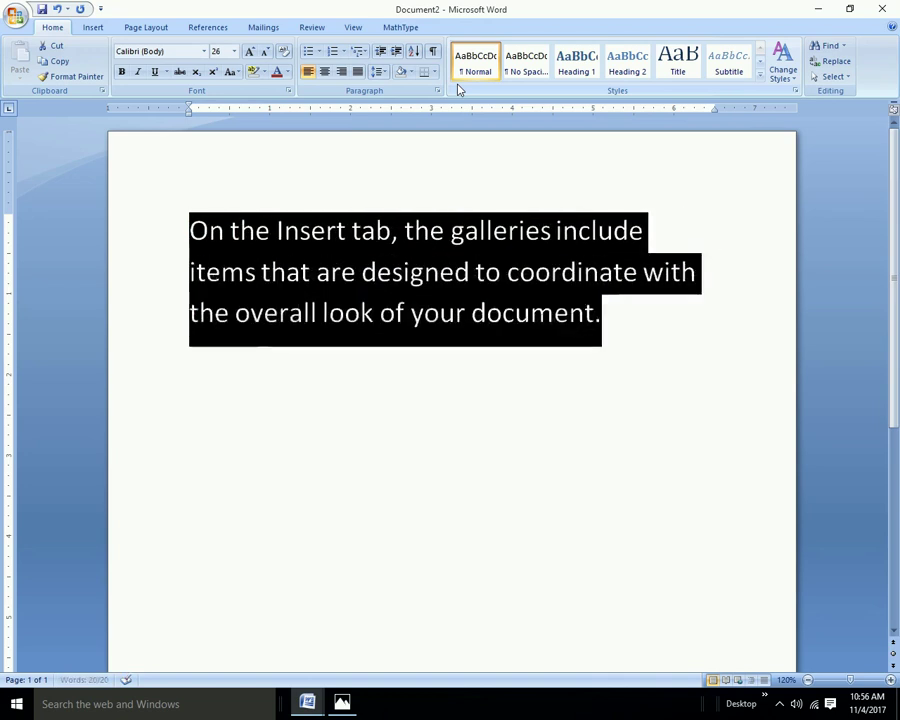
key(ctrl+shift+period)
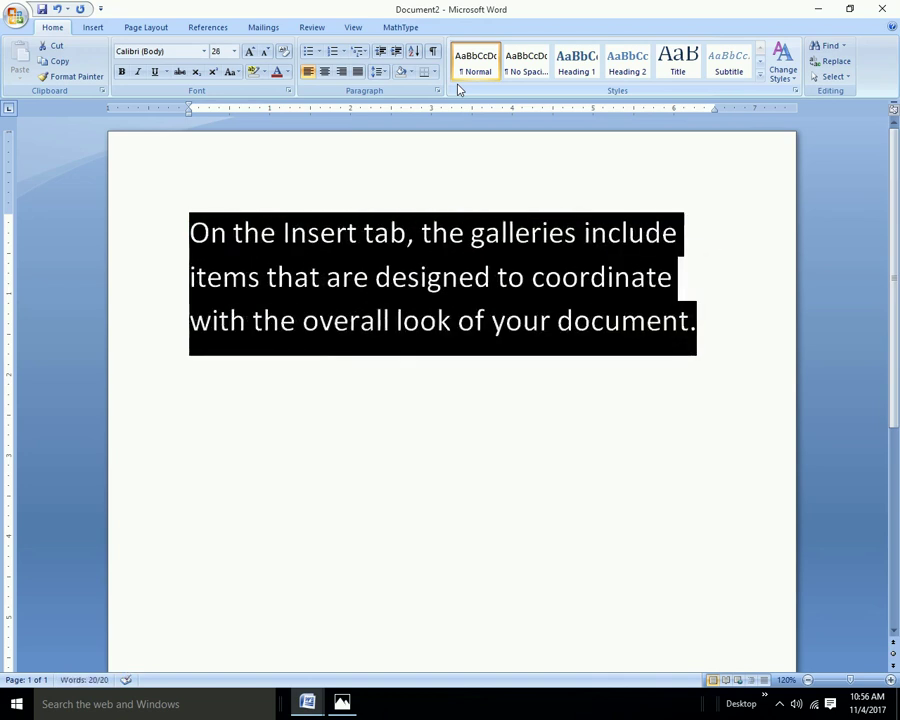
key(ctrl+shift+period)
key(ctrl+shift+comma)
key(ctrl+shift+period)
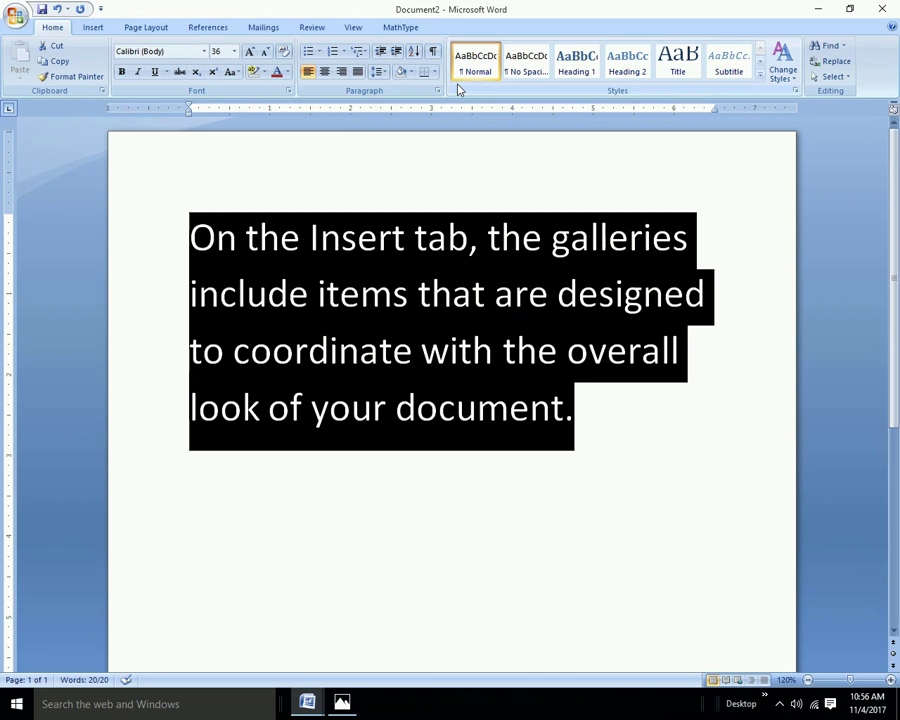
key(alt+Tab)
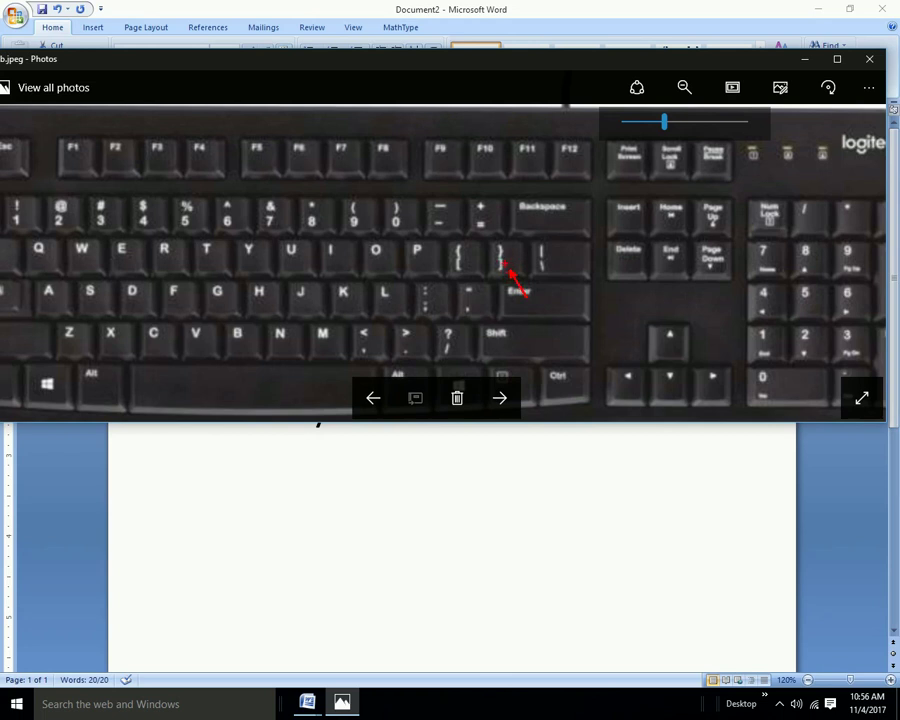
Draw arrows at the [ and ] keys on the keyboard photo, then return to Word
drag(460, 275, 446, 303)
drag(511, 261, 540, 252)
key(alt+Tab)
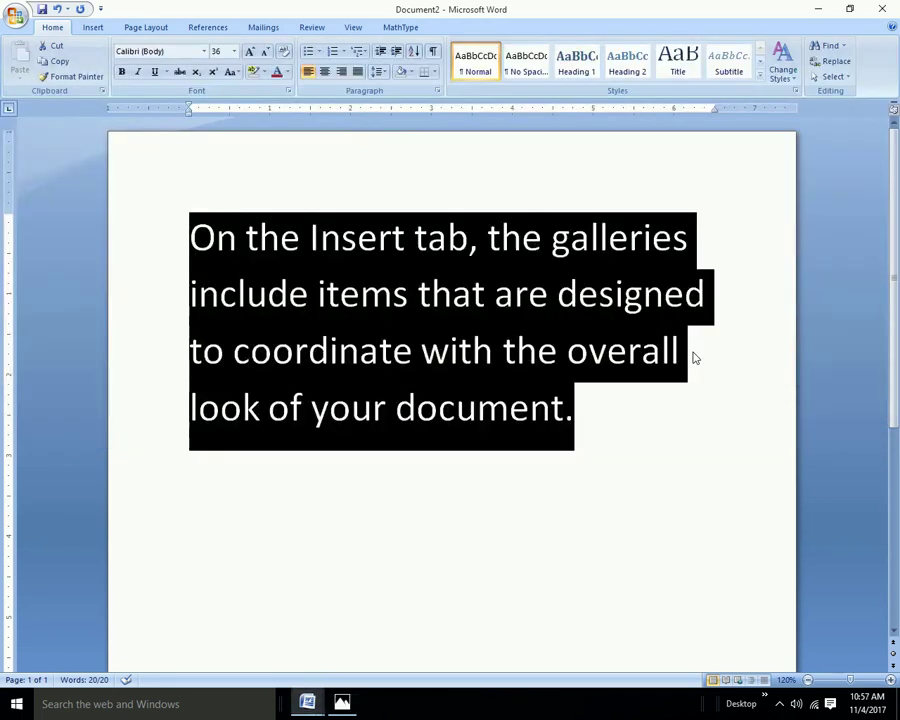
Step the sample sentence up to 40 pt and back down to 34 pt, then switch to Document1
key(ctrl+bracketright)
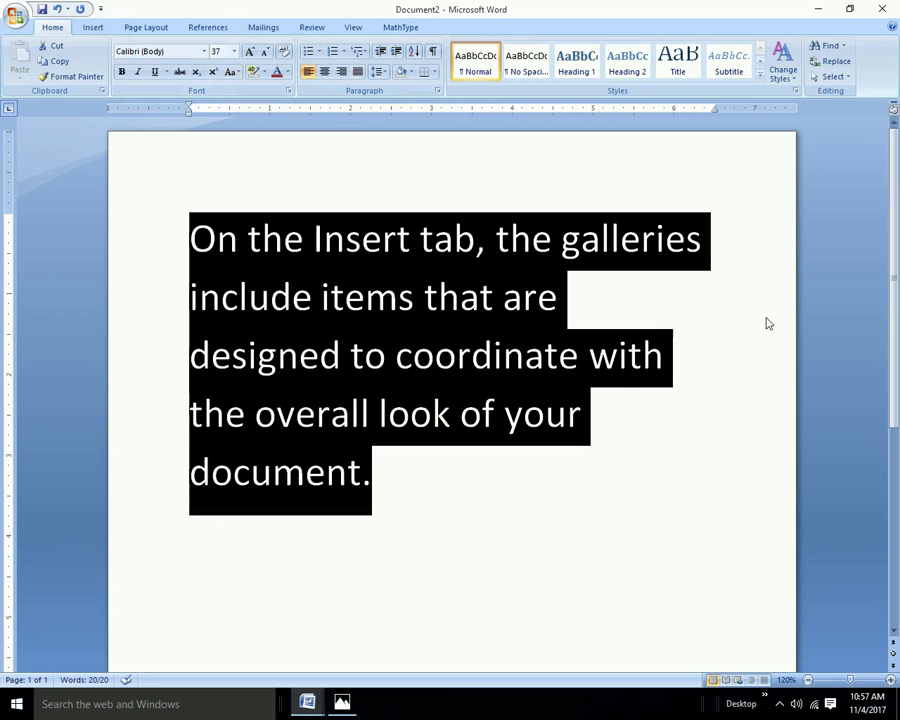
key(ctrl+bracketright)
key(ctrl+bracketright)
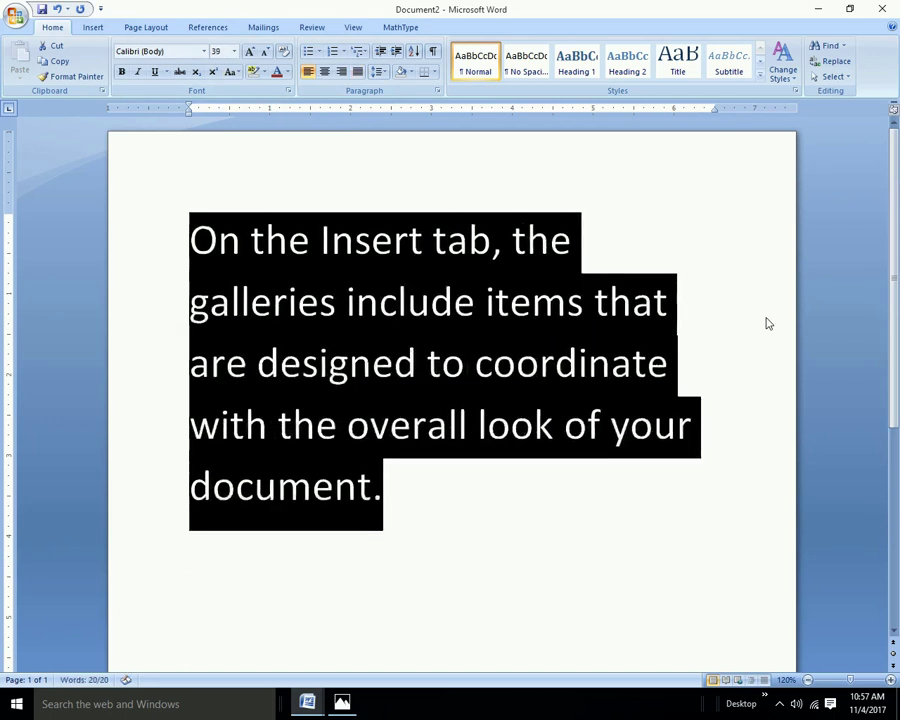
key(ctrl+bracketright)
key(ctrl+bracketleft)
key(ctrl+bracketleft)
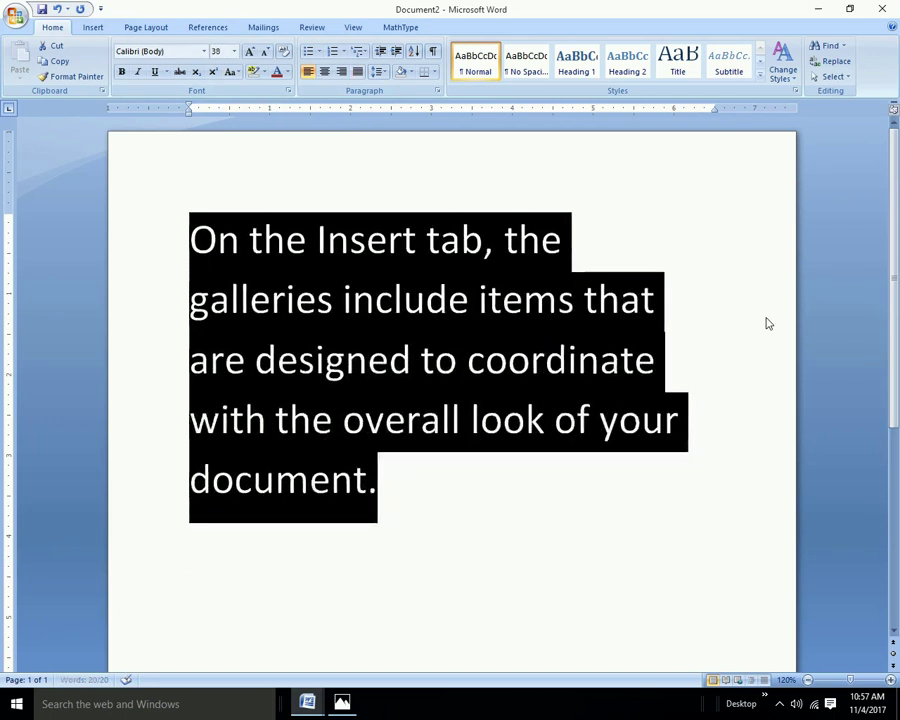
key(ctrl+bracketleft)
key(ctrl+bracketleft)
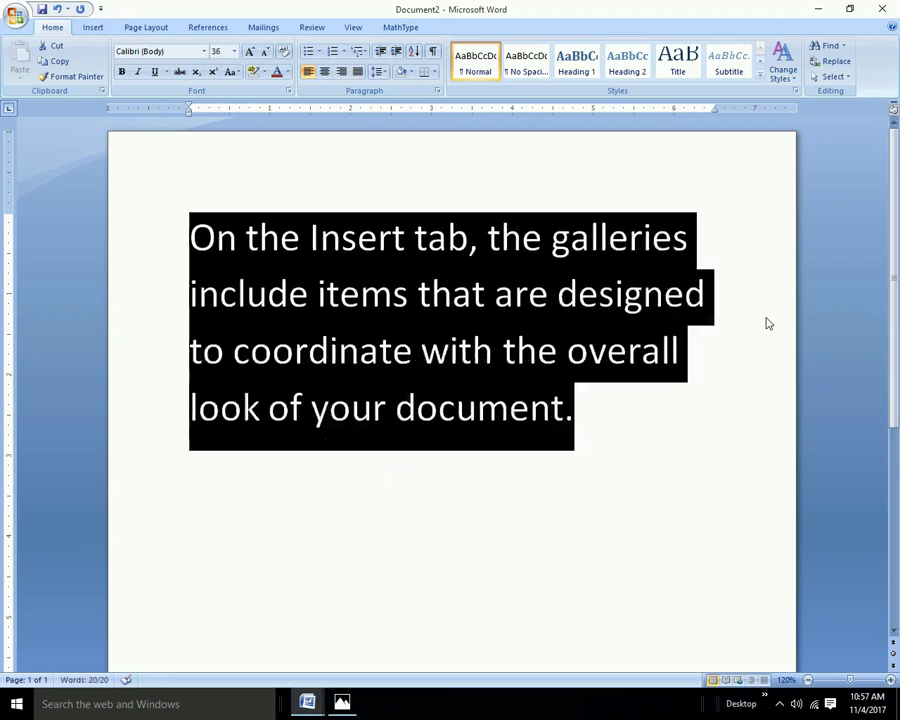
key(ctrl+bracketleft)
key(ctrl+bracketleft)
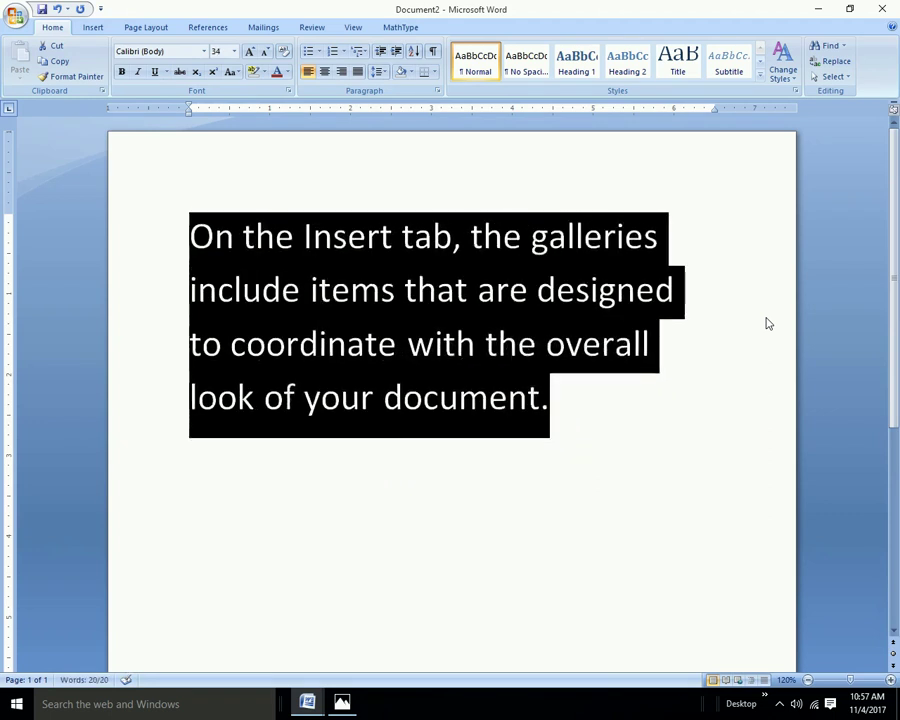
key(alt+Tab)
key(alt+Tab)
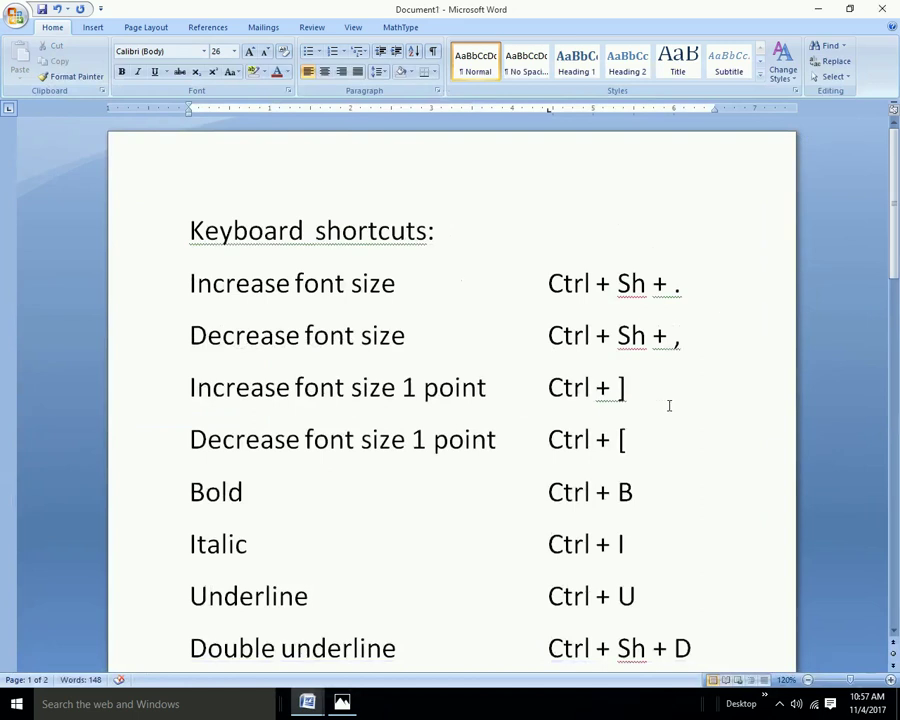
Replace the enlarged sentence with a 20 pt three-sentence =rand(1,3) paragraph and select its first sentence
scroll(664, 409, down, 3)
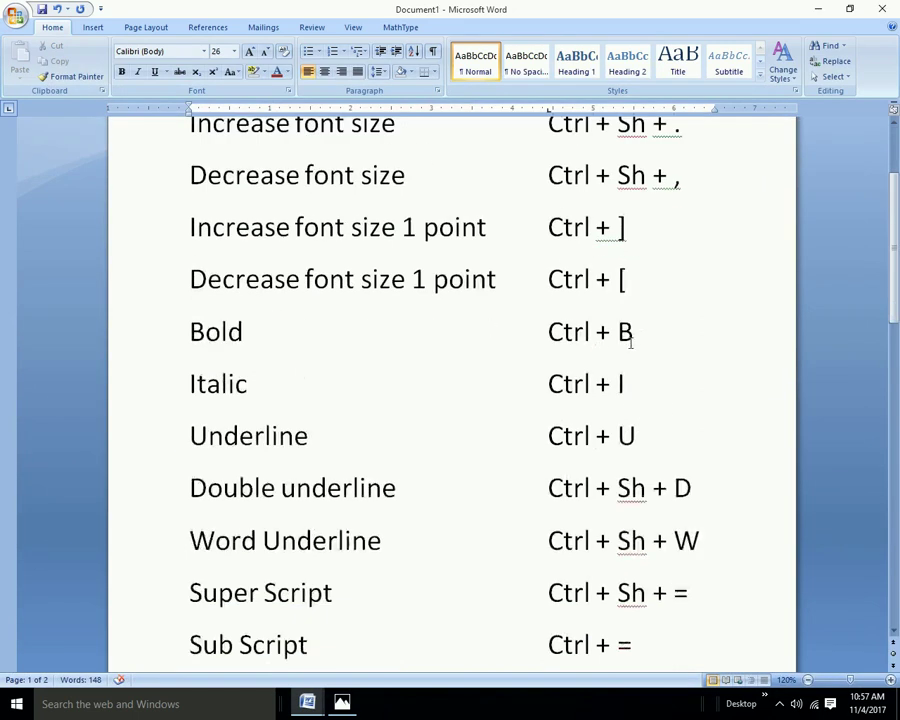
key(alt+Tab)
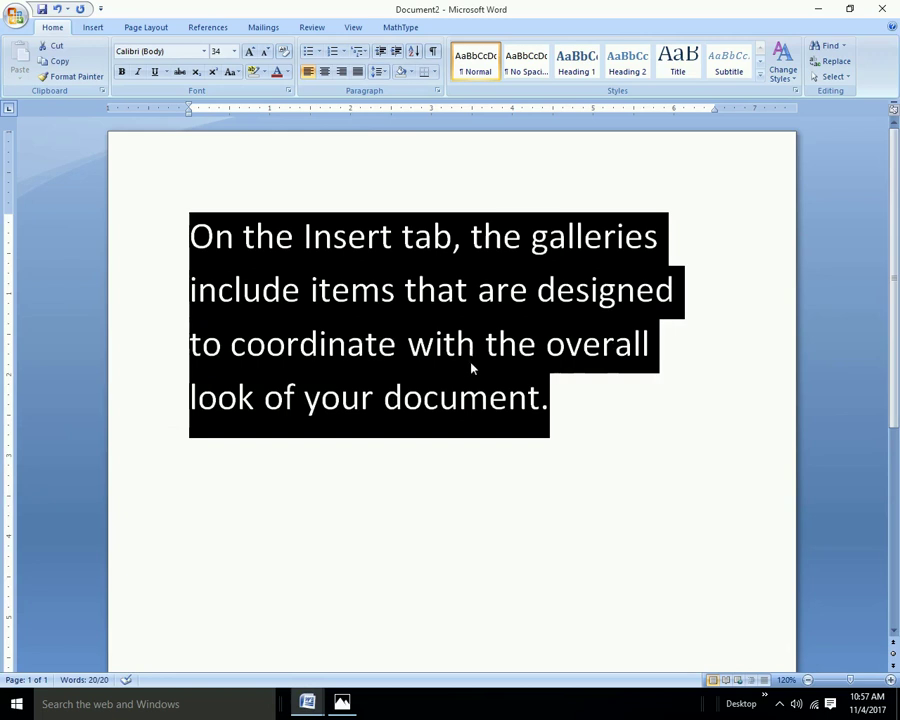
key(ctrl+z)
text(=rand(1,3))
key(Return)
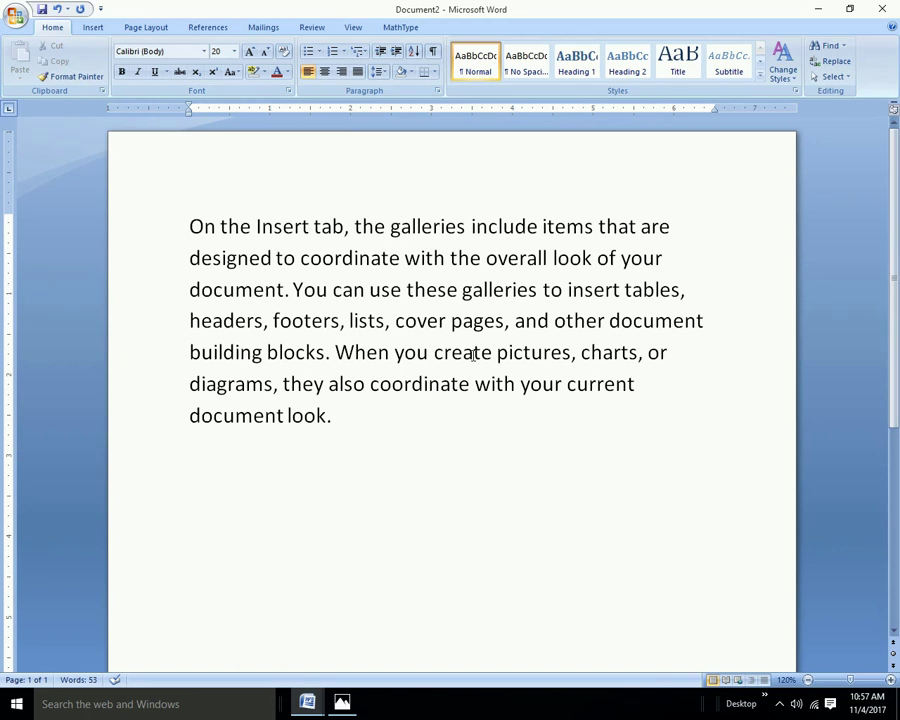
mouse_move(189, 228)
mouse_down()
mouse_move(255, 231)
mouse_move(290, 289)
mouse_up()
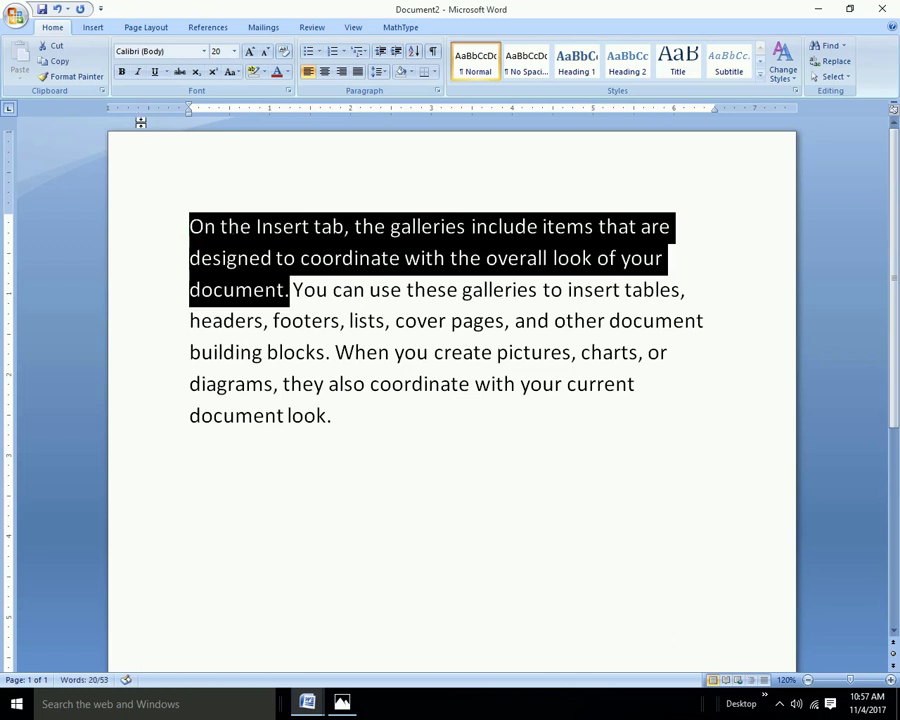
Make the first sentence bold, toggling bold off and back on once
click(122, 74)
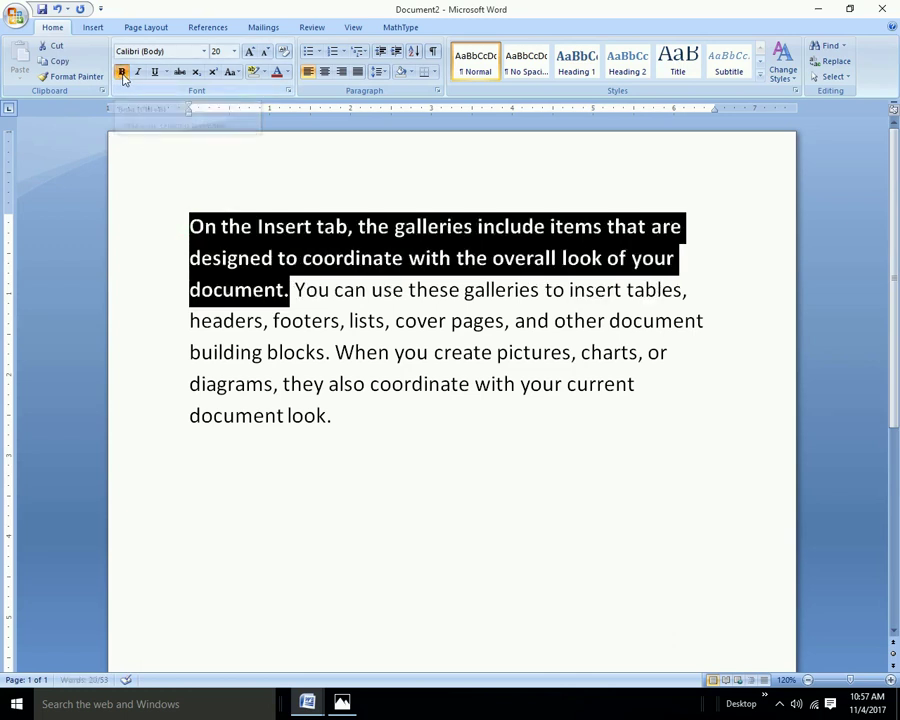
click(220, 230)
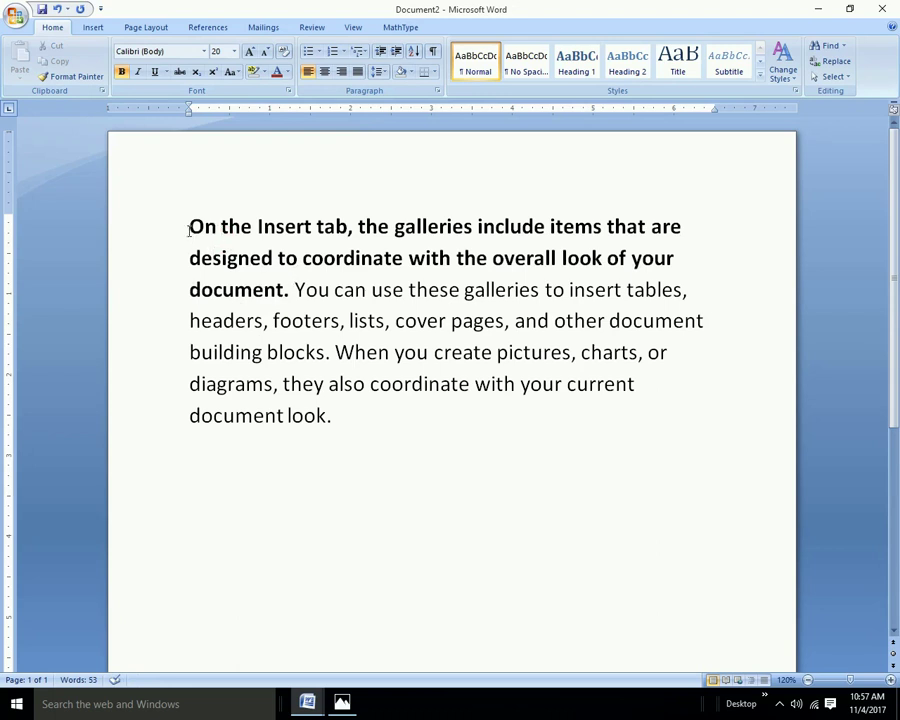
drag(189, 231, 291, 290)
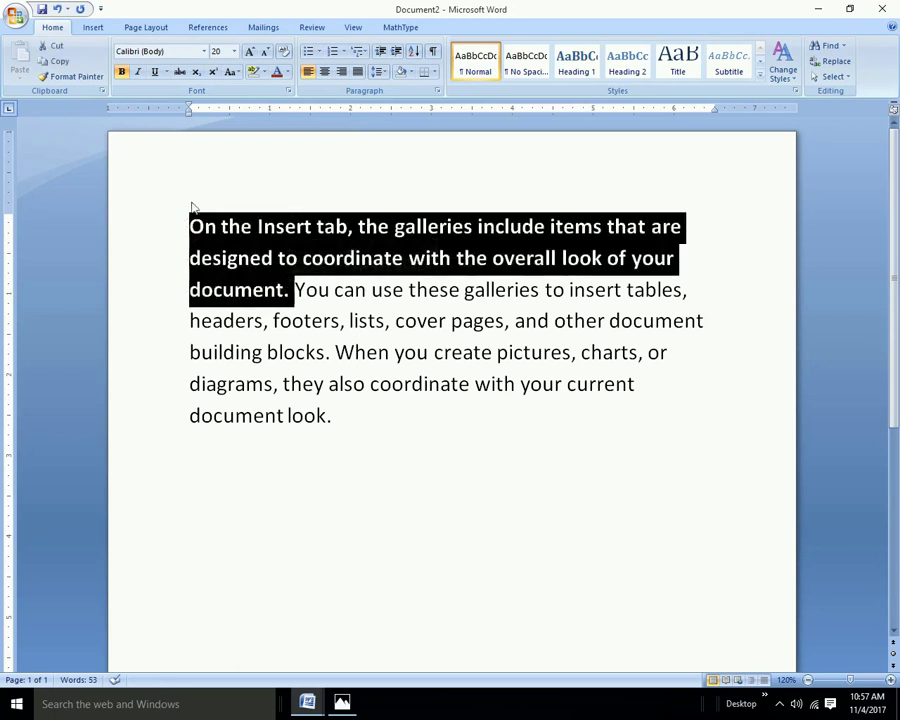
click(121, 74)
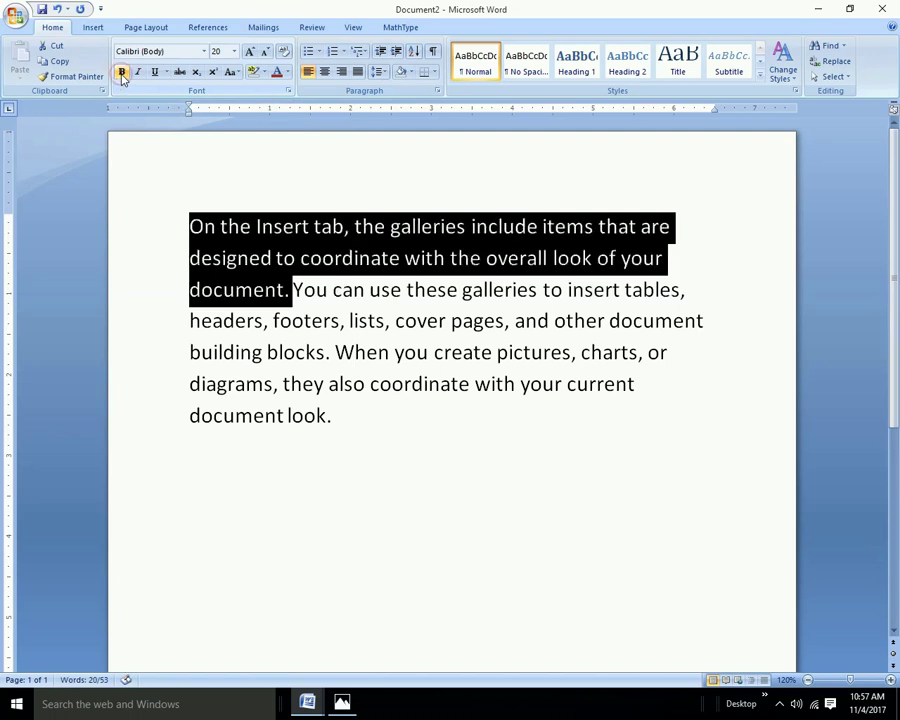
click(121, 74)
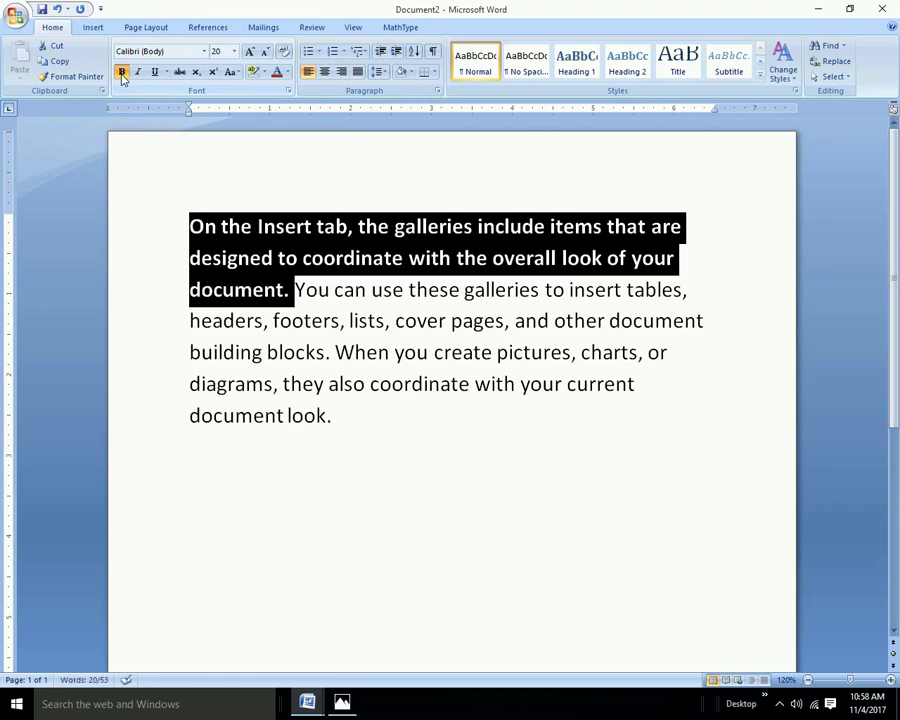
Try italic and underline on the first sentence, then remove both again
click(140, 74)
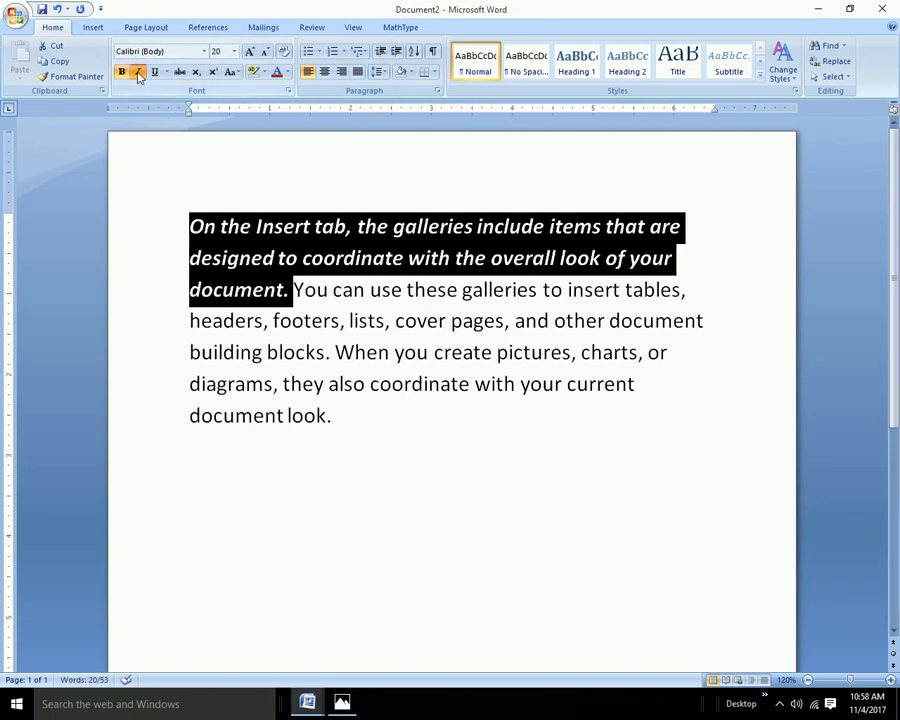
click(140, 75)
click(140, 75)
click(142, 76)
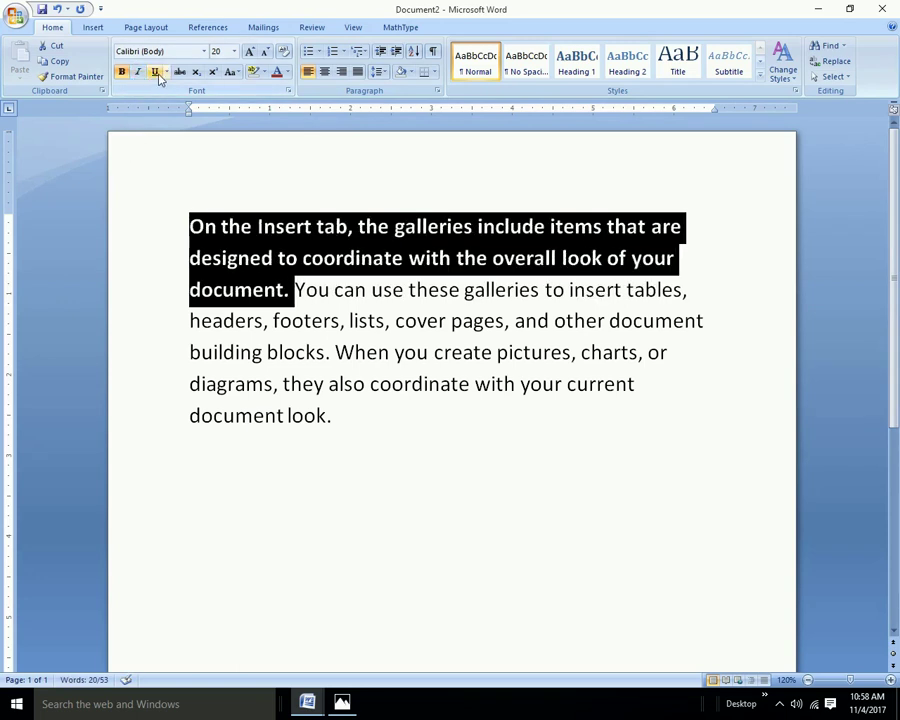
click(156, 73)
click(156, 73)
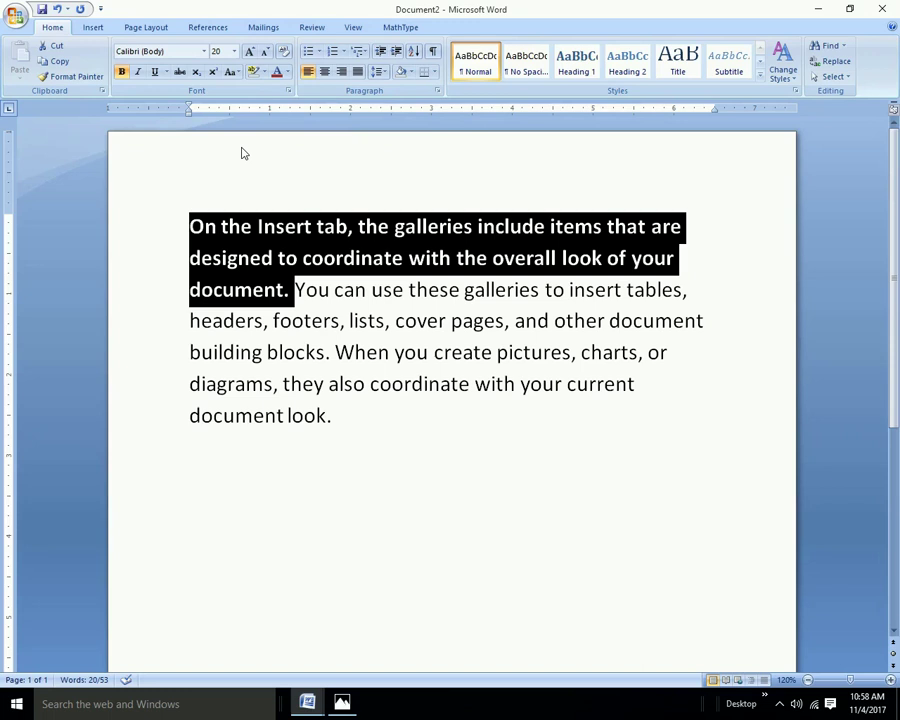
Remove bold from the first sentence with Ctrl+B, trying Ctrl+I italic on and off
key(ctrl+b)
key(ctrl+b)
key(ctrl+b)
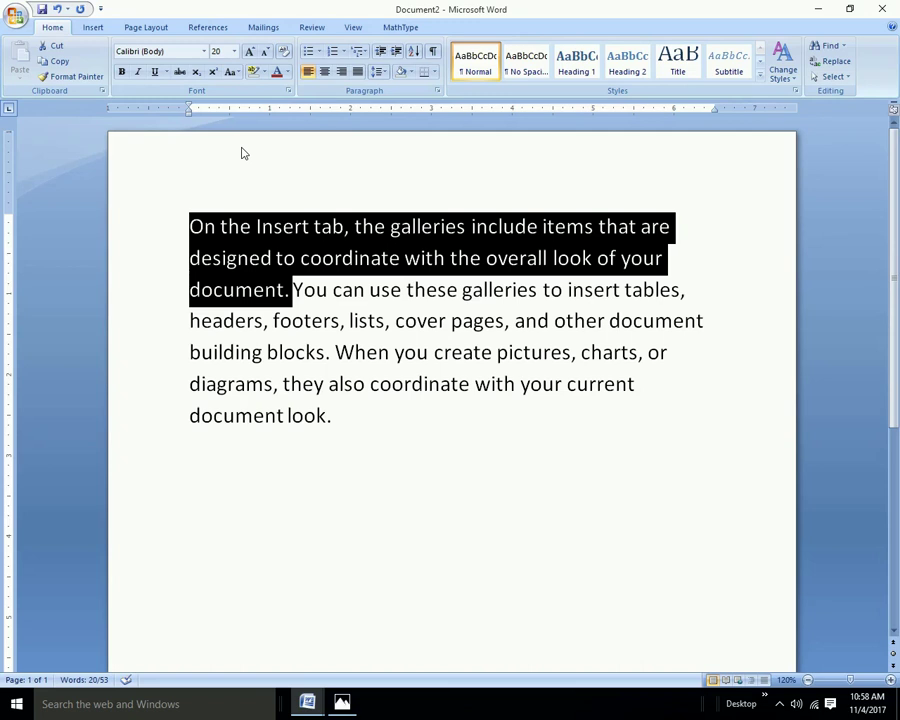
key(ctrl+b)
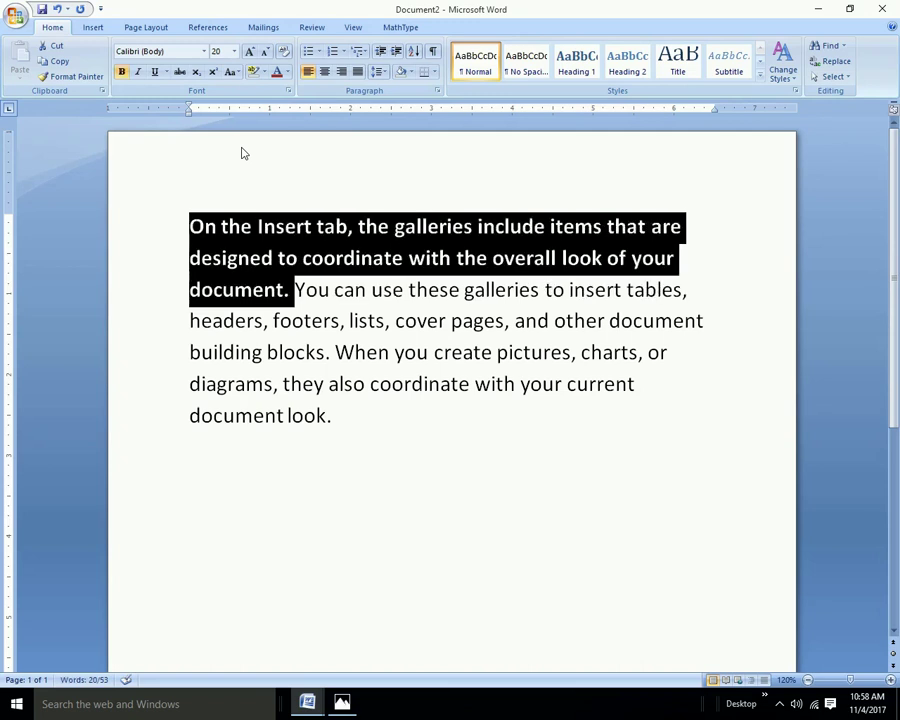
key(ctrl+b)
key(ctrl+i)
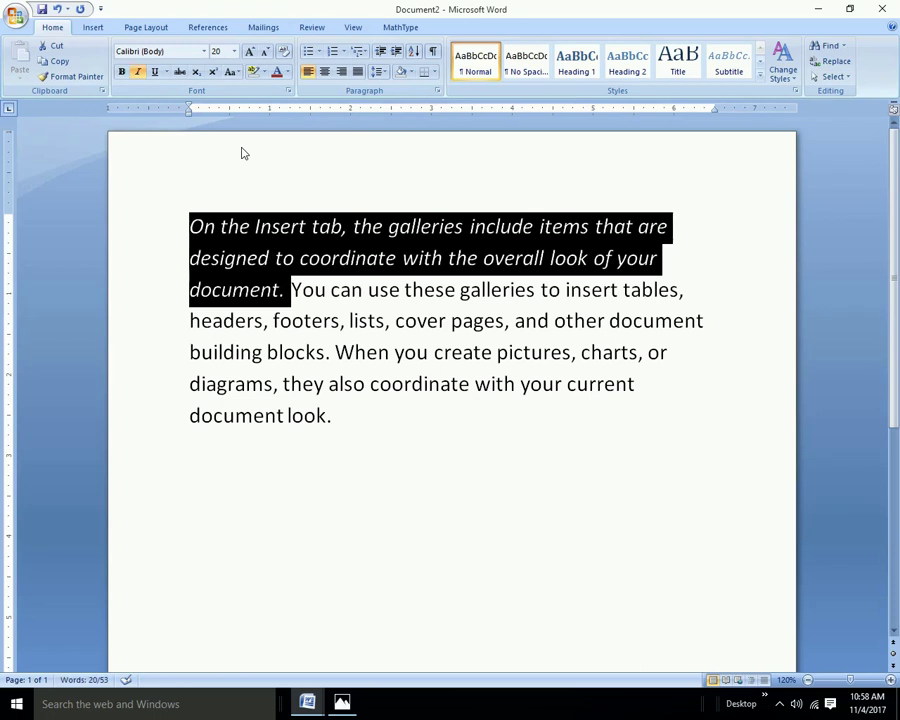
key(ctrl+i)
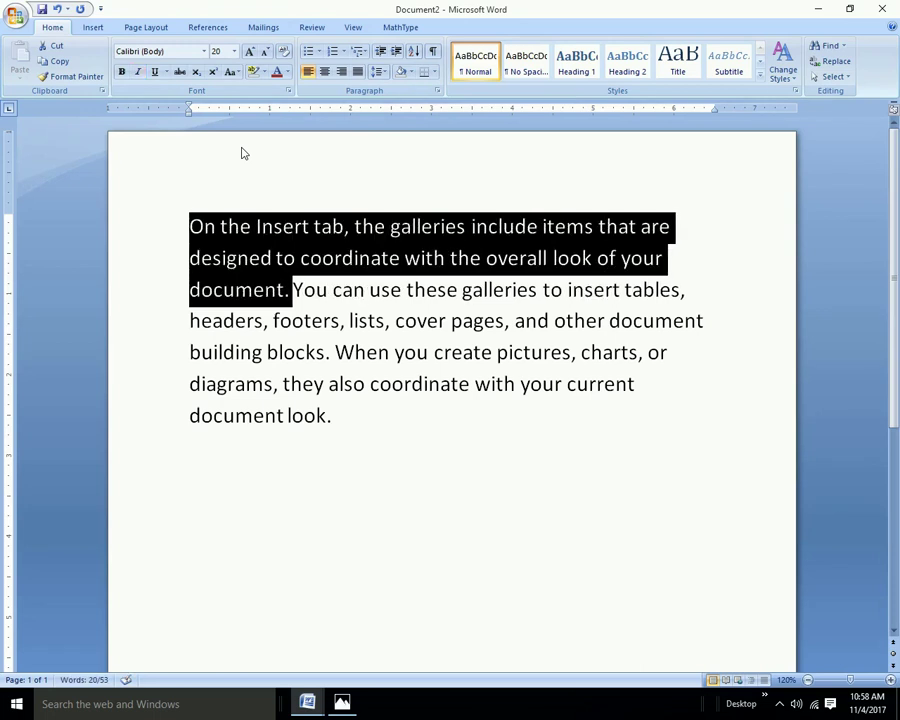
Try continuous and words-only (Ctrl+Shift+W) underline on the first sentence, ending without underline
key(ctrl+u)
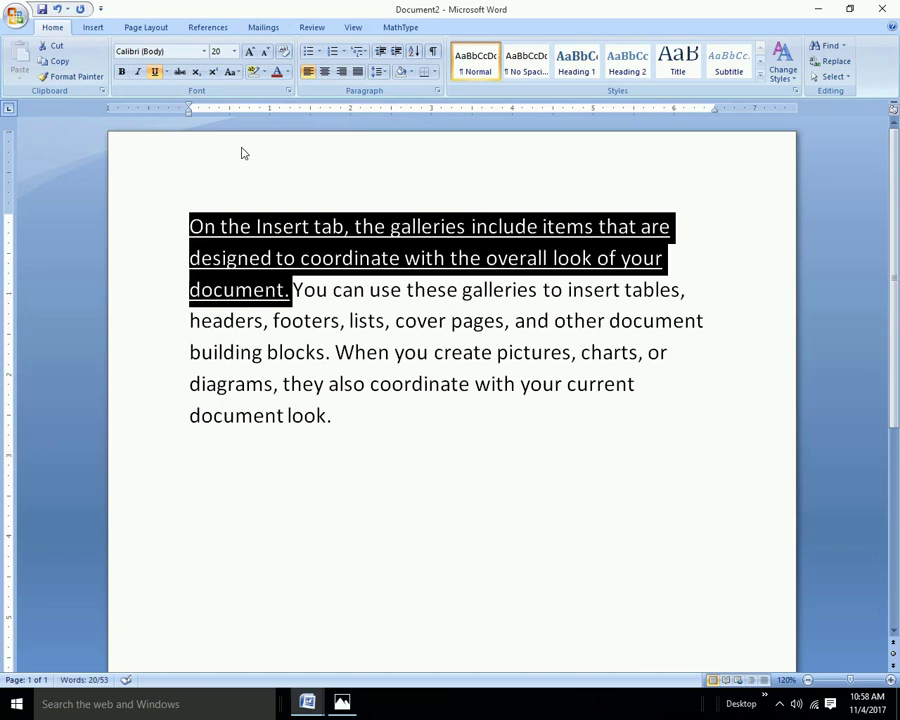
key(ctrl+u)
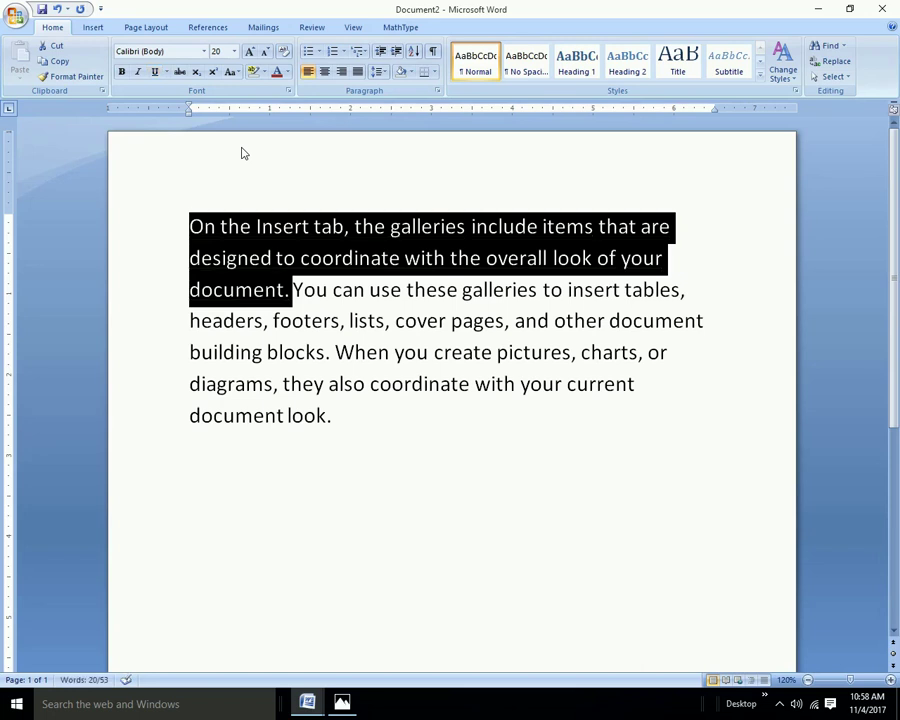
key(ctrl+u)
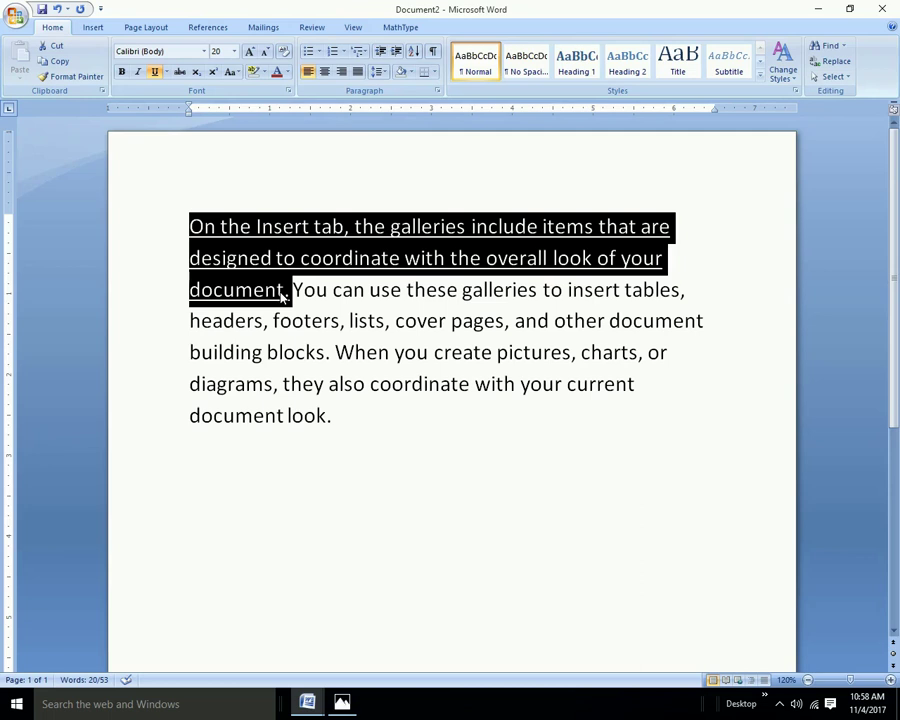
key(ctrl+shift+w)
key(ctrl+shift+w)
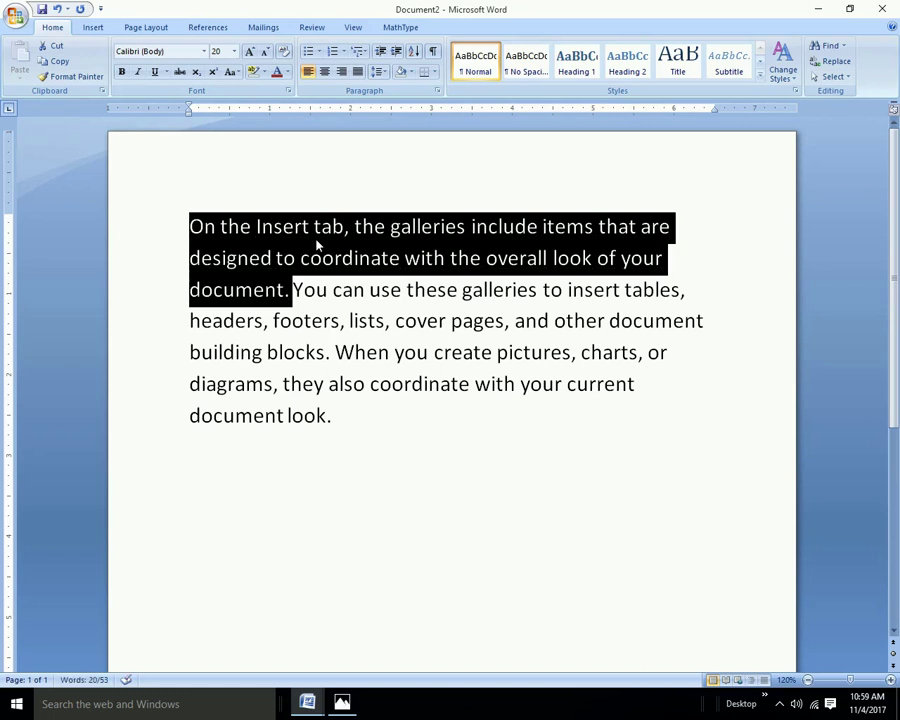
key(ctrl+shift+w)
key(ctrl+shift+w)
key(ctrl+u)
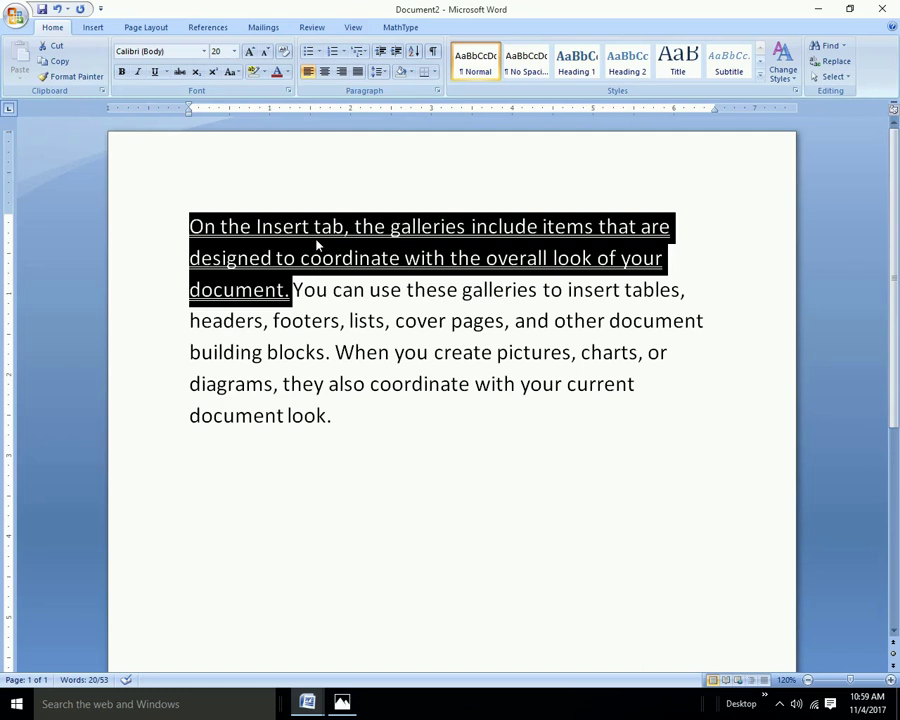
key(ctrl+u)
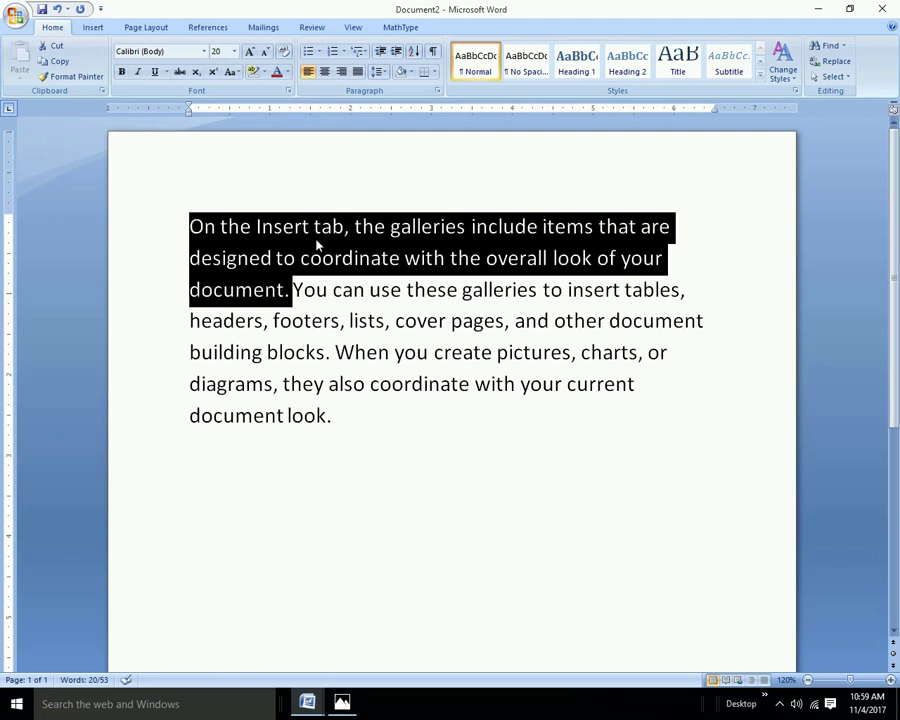
Select each of the paragraph's three sentences in turn by dragging
click(322, 320)
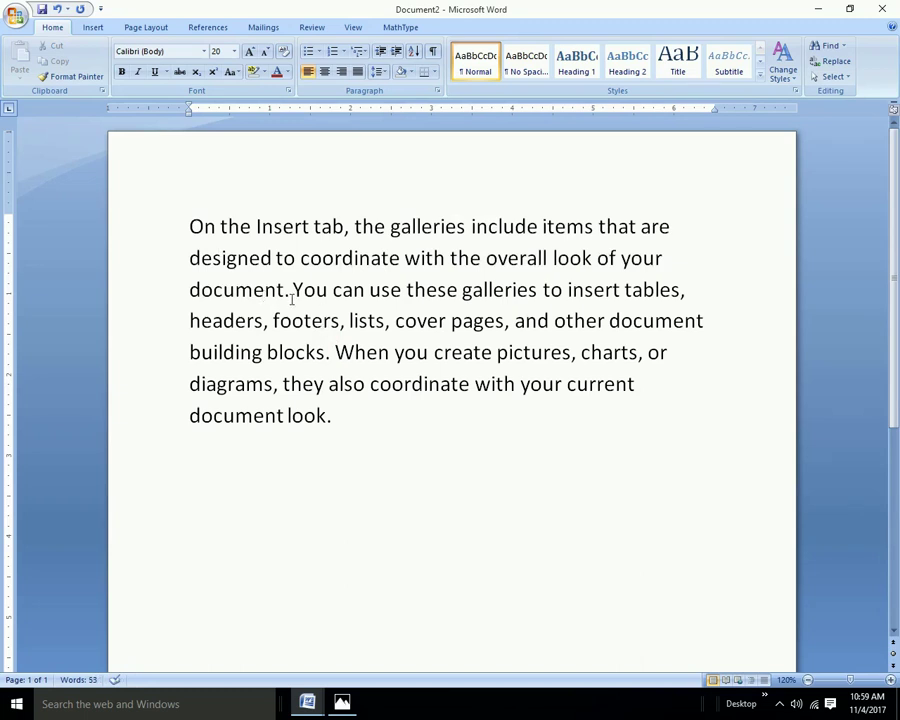
click(290, 289)
drag(190, 226, 292, 289)
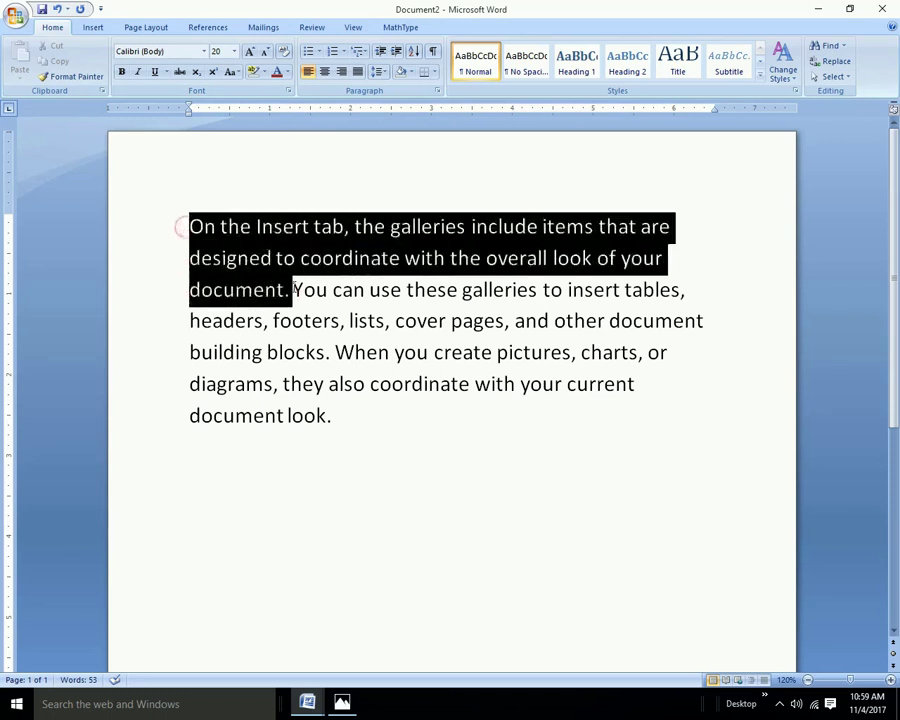
click(331, 289)
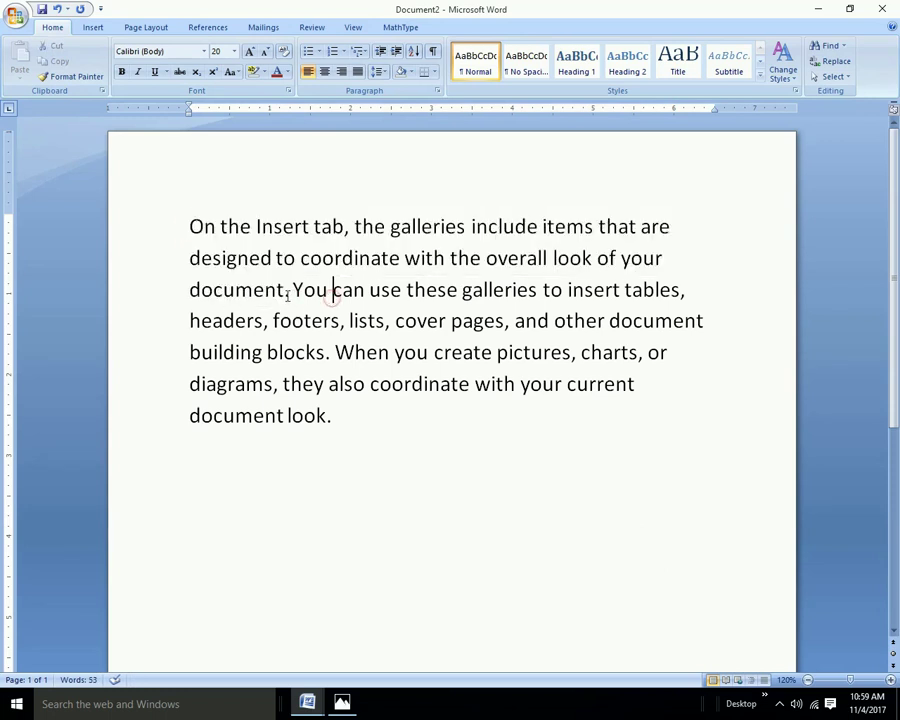
drag(287, 289, 327, 349)
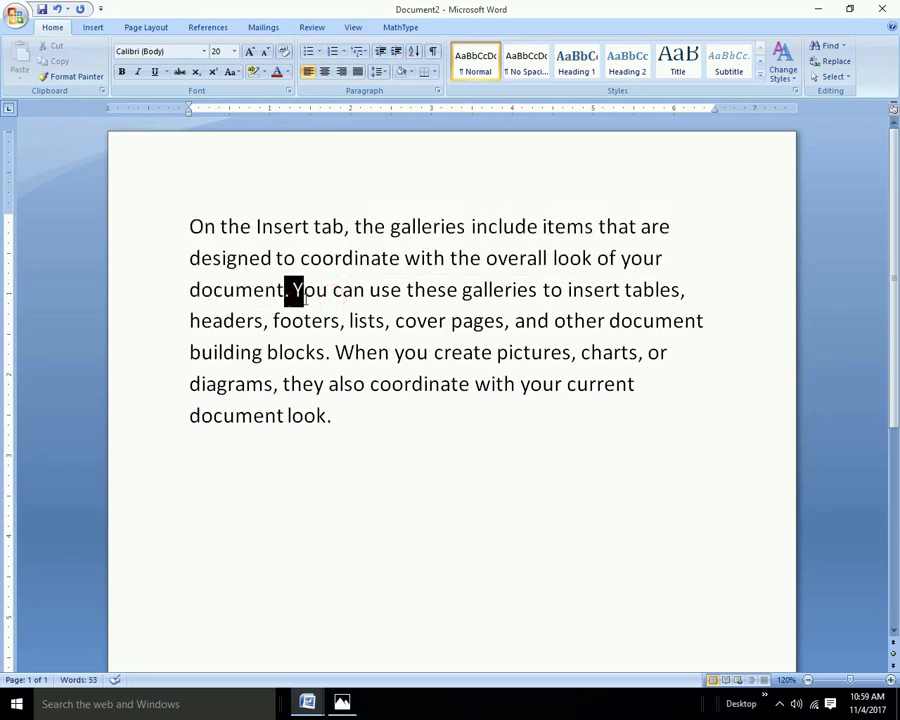
click(333, 352)
drag(333, 352, 358, 410)
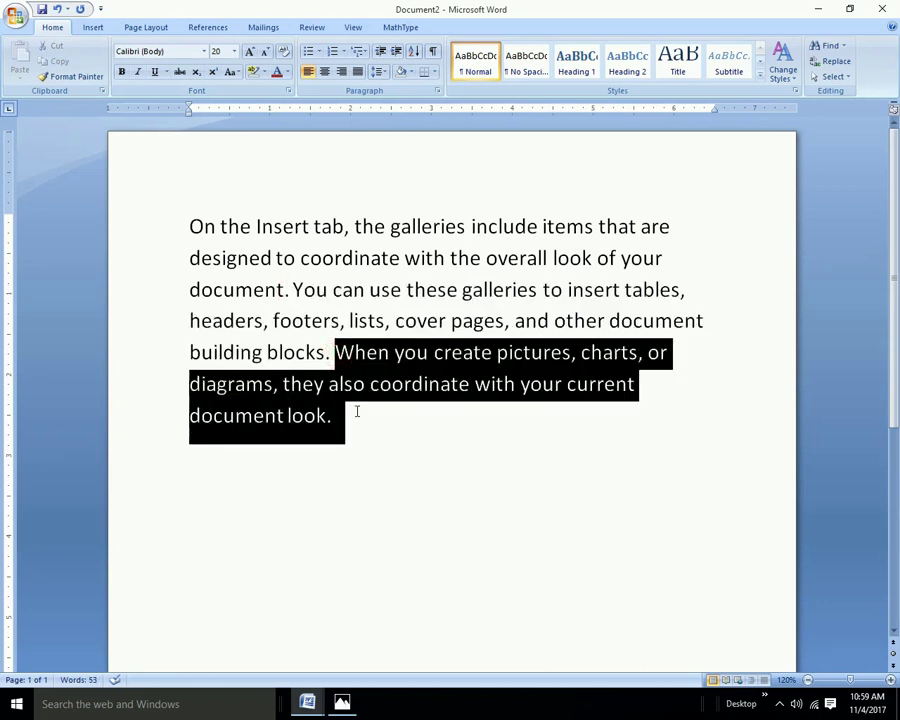
click(276, 260)
Select the single letters O, Y, W and I with Shift+Right, then select the whole paragraph
key(ctrl+Home)
key(shift+Right)
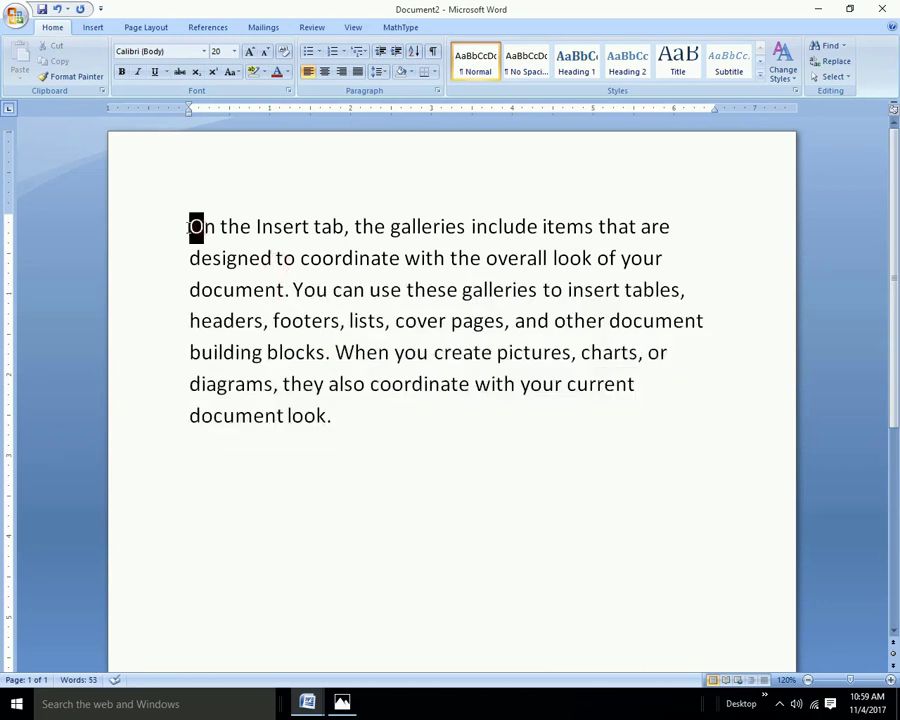
click(294, 289)
key(shift+Right)
click(336, 352)
key(shift+Right)
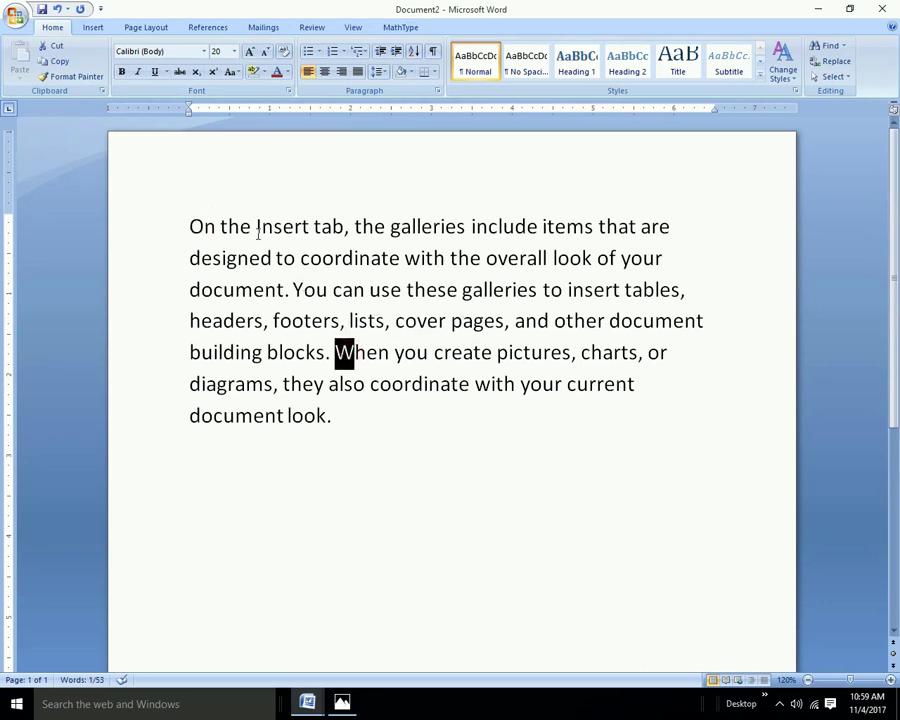
click(256, 227)
key(shift+Right)
click(293, 289)
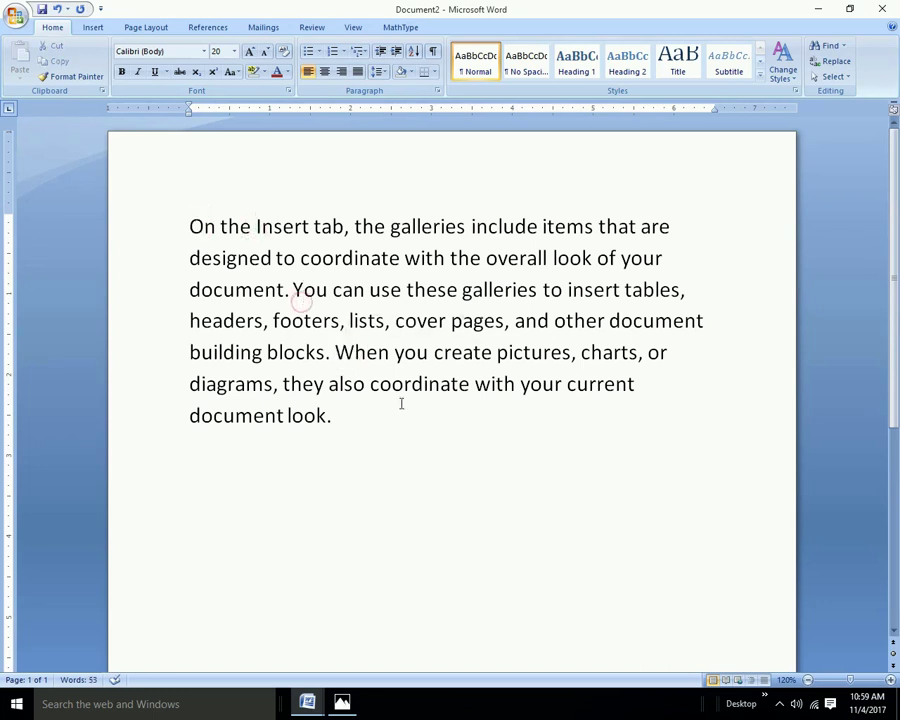
drag(190, 226, 341, 415)
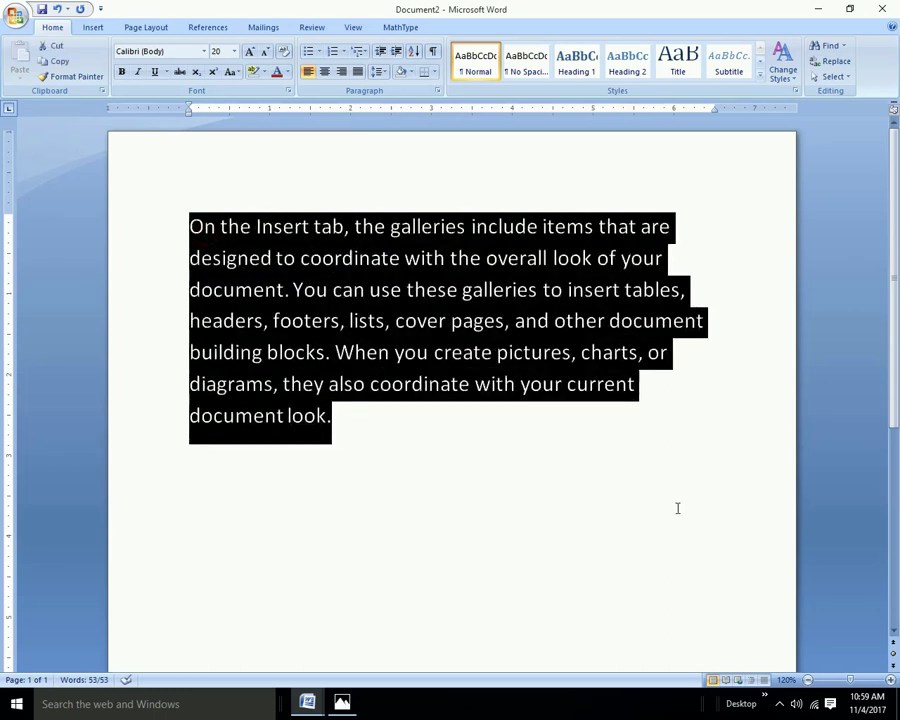
key(shift+F3)
key(shift+F3)
key(ctrl+shift+a)
key(ctrl+shift+a)
key(ctrl+shift+k)
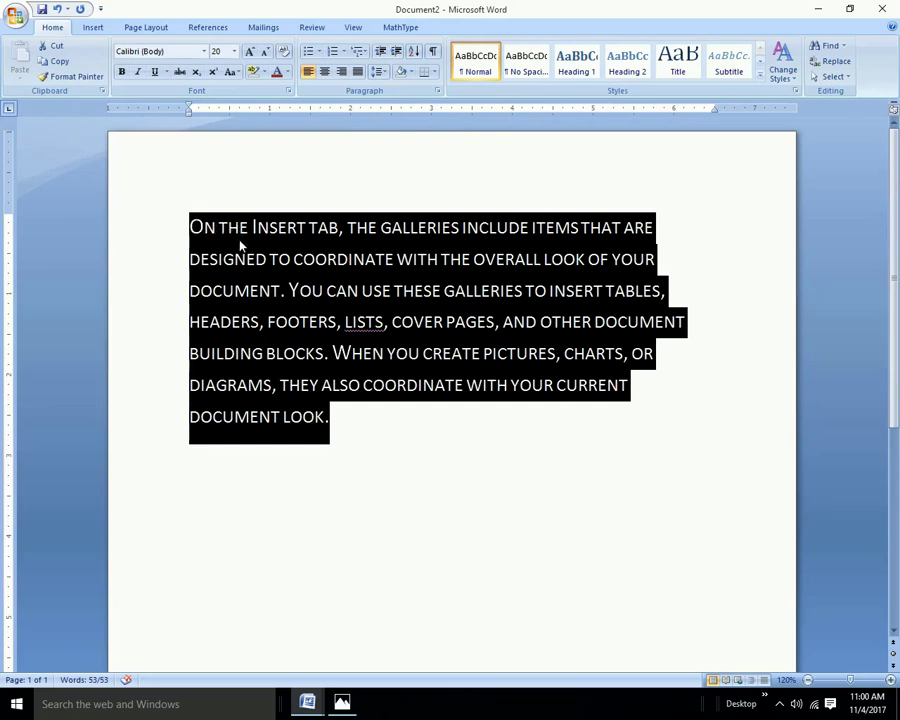
key(ctrl+shift+a)
key(ctrl+shift+a)
key(ctrl+shift+k)
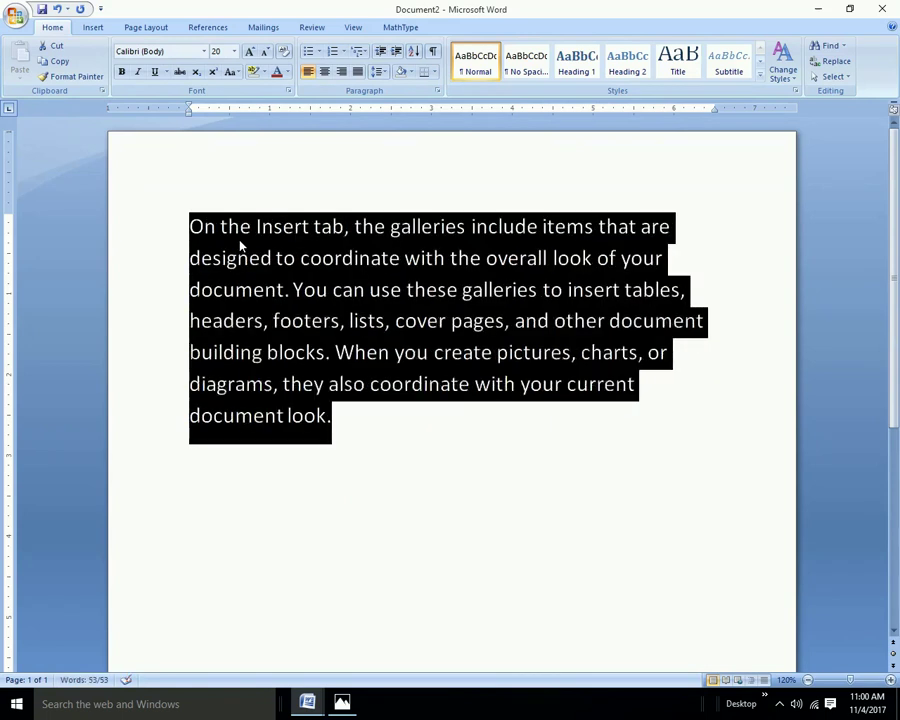
Switch to the shortcut table document and scroll down through its list
key(alt+Tab)
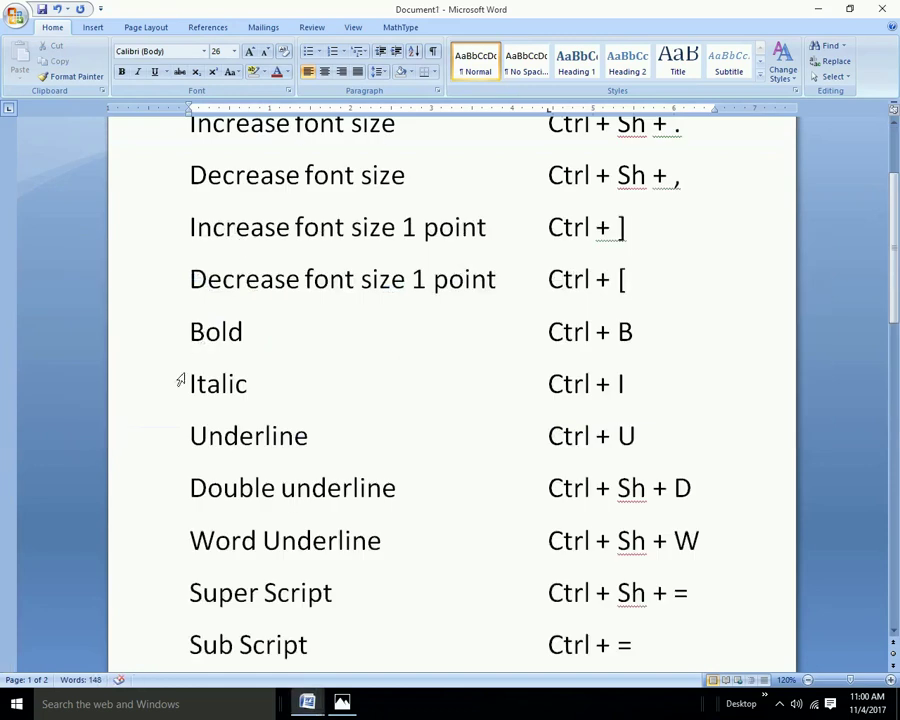
scroll(300, 460, down, 1)
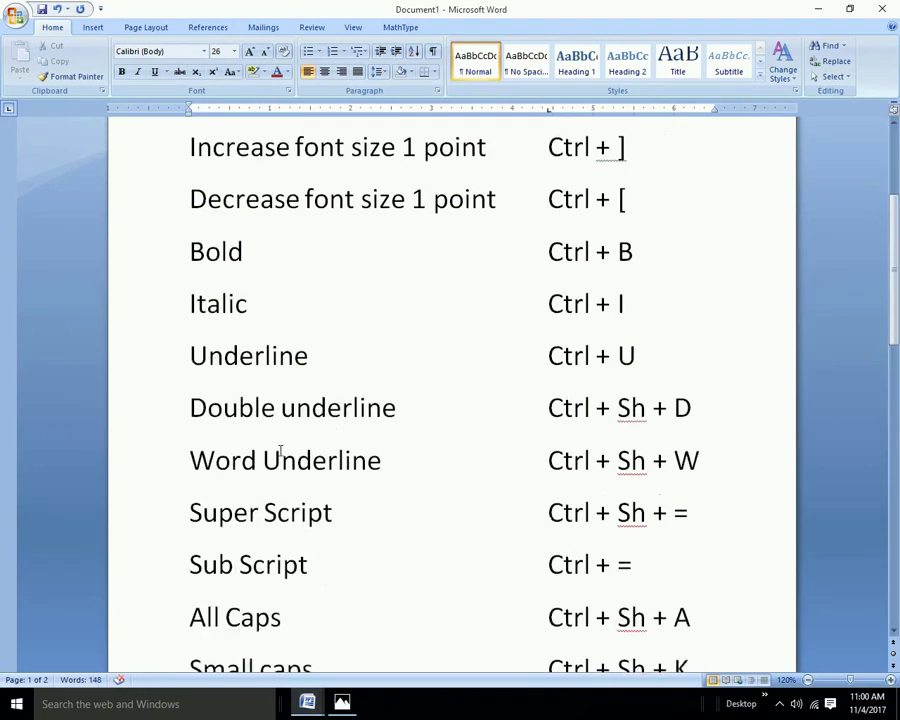
scroll(346, 455, down, 1)
scroll(344, 400, down, 1)
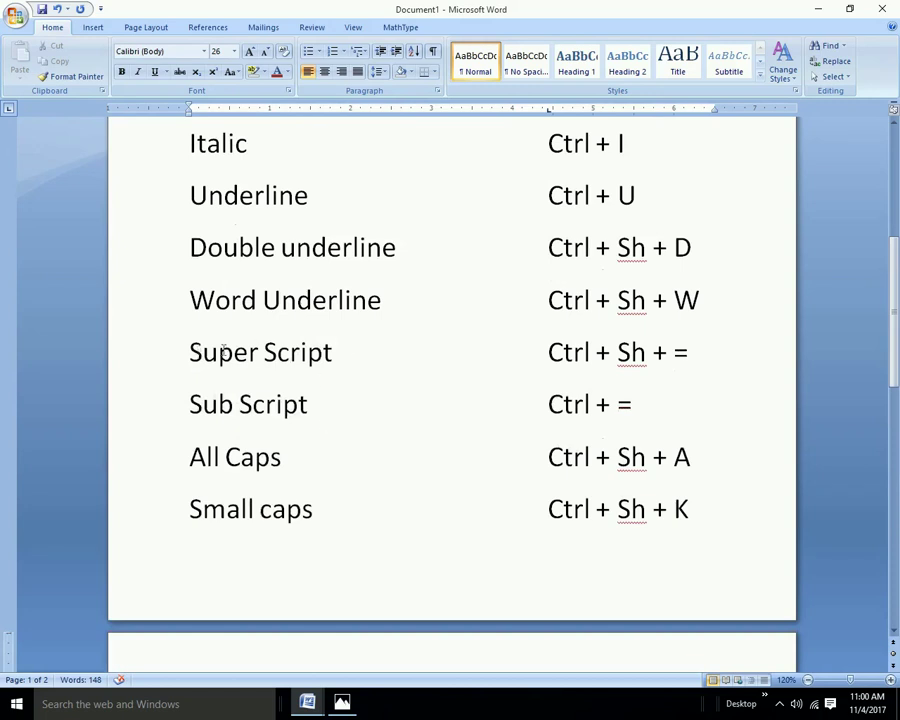
In a new document, type '1st 2nd 3rd' with superscript endings and '(a+b)' below
key(ctrl+n)
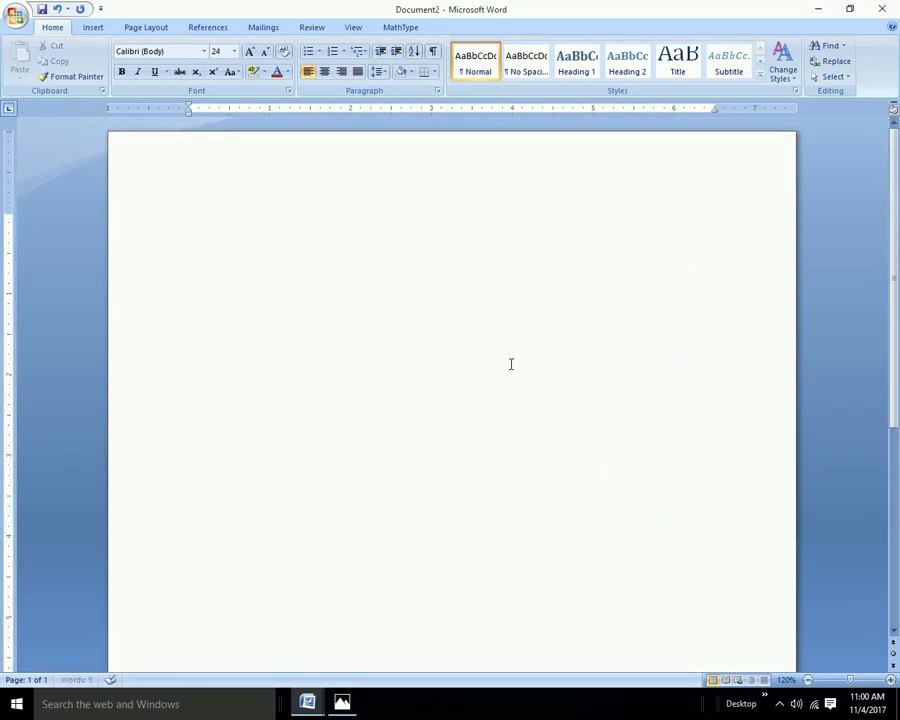
text(1st)
text(2nd )
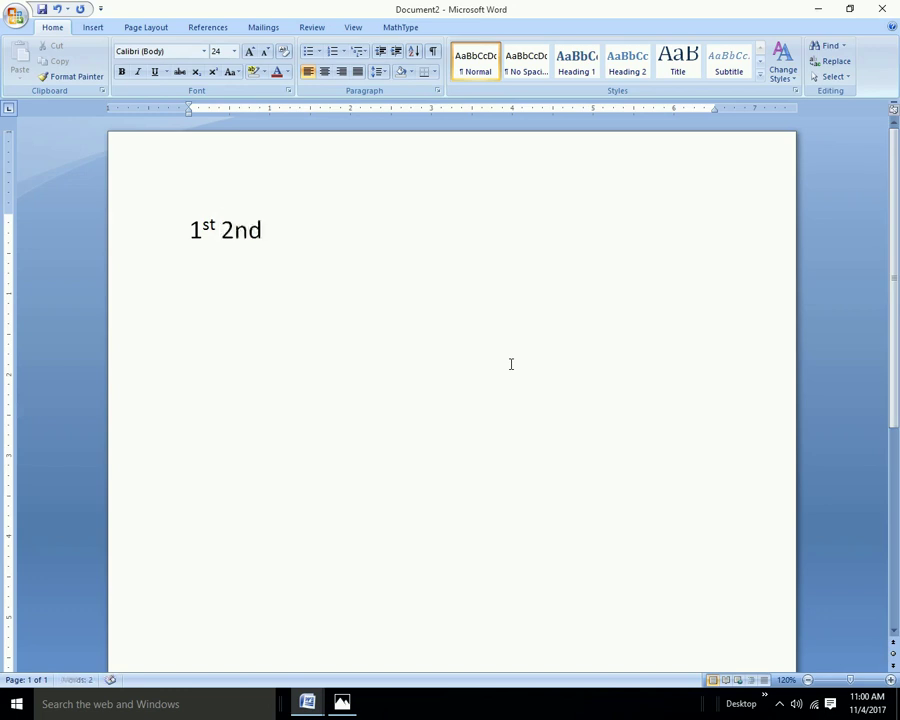
text(3rd)
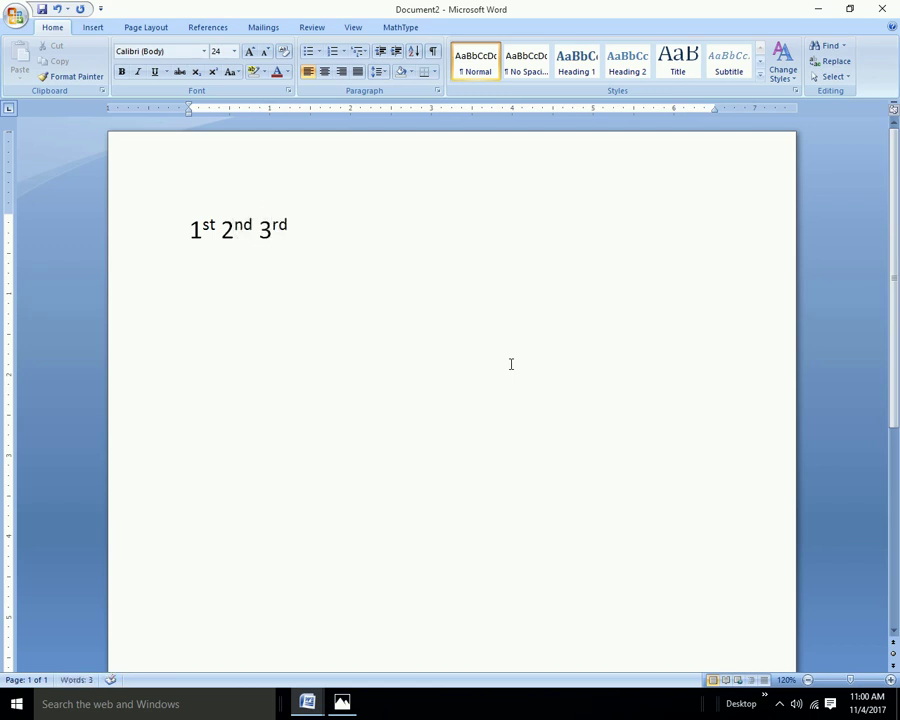
mouse_move(195, 229)
key(Return)
text((a+b+)
key(BackSpace)
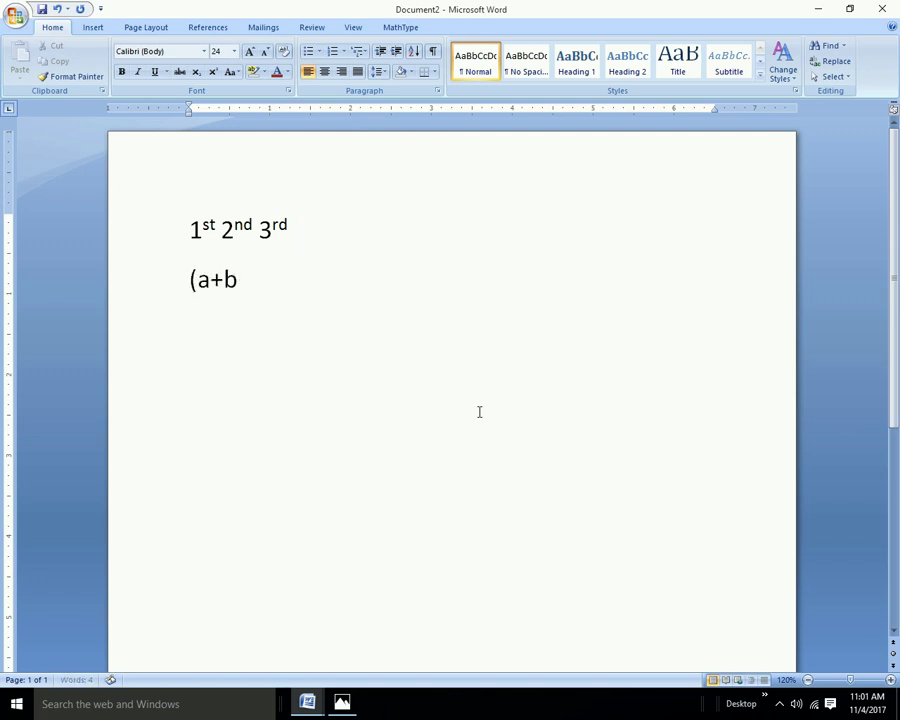
text())
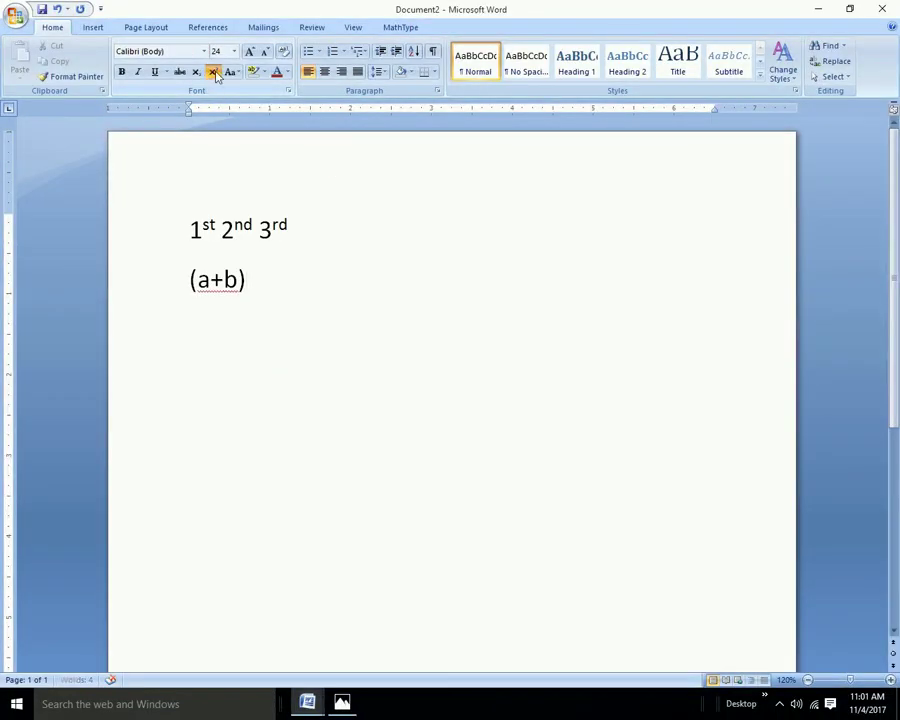
Extend the line to (a+b)²=a² using superscript for the exponents
click(214, 74)
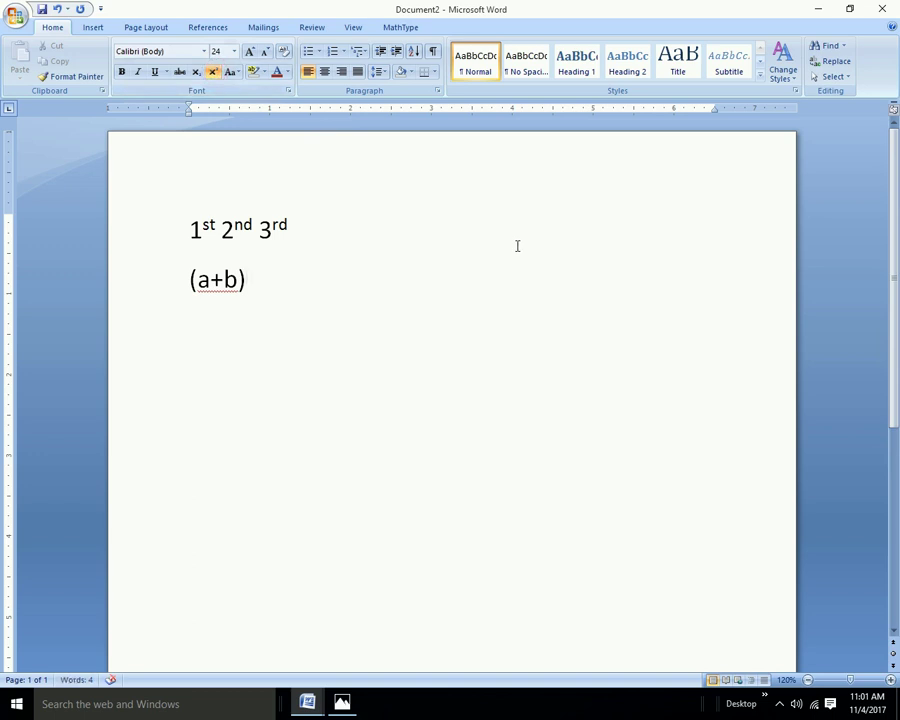
text(2)
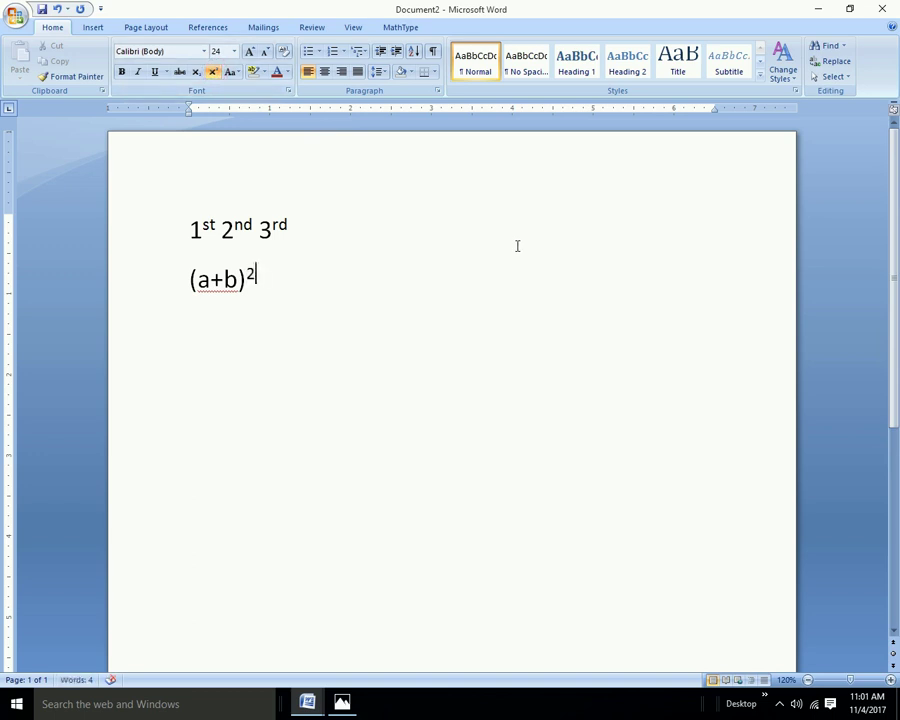
text(=)
key(BackSpace)
key(ctrl+shift+equal)
text(=a)
key(ctrl+shift+plus)
text(2)
key(ctrl+shift+plus)
Finish the equation with +b²+2ab, start the next line with H, and switch to Document1
text(+bn)
key(BackSpace)
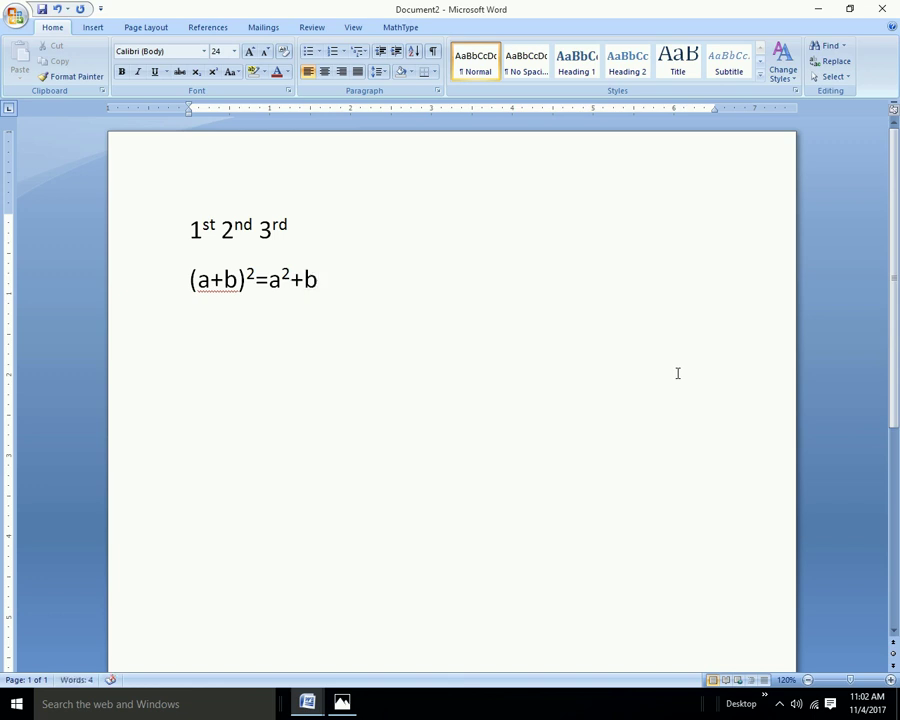
key(ctrl+shift+plus)
text(2)
key(ctrl+shift+plus)
text(+2a)
text(b)
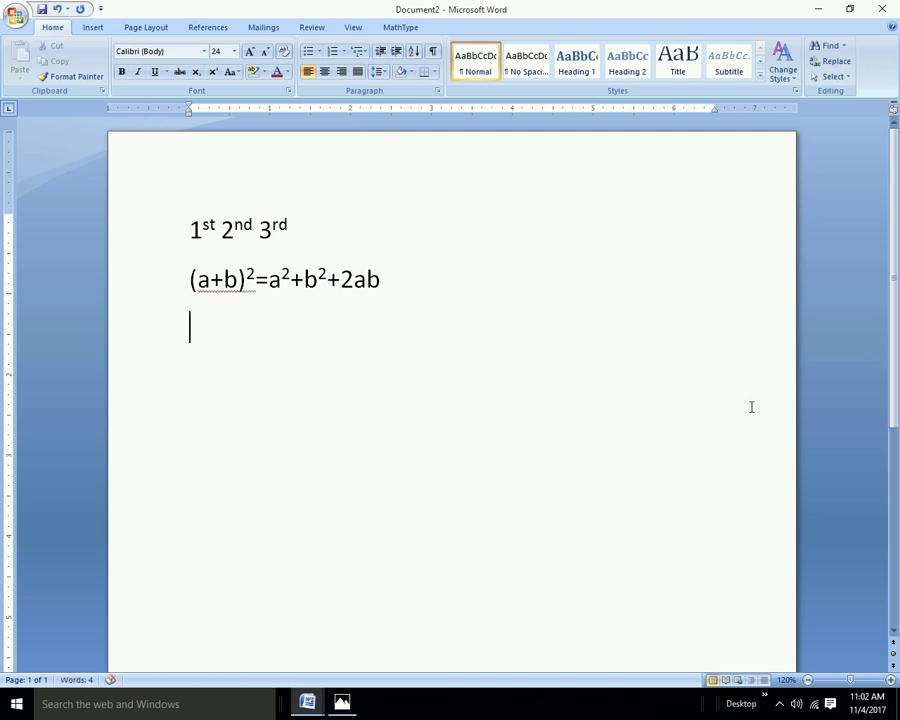
text(H)
key(alt+Tab)
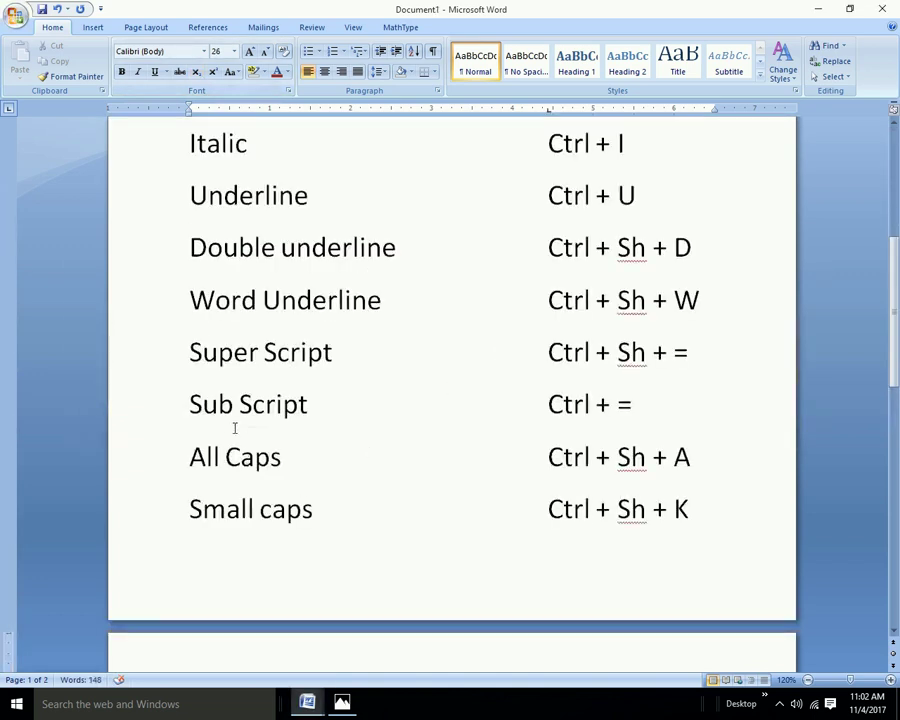
Back in Document2, complete H₂O and type CO₂ below it, toggling subscript with Ctrl+= for each 2
key(alt+Tab)
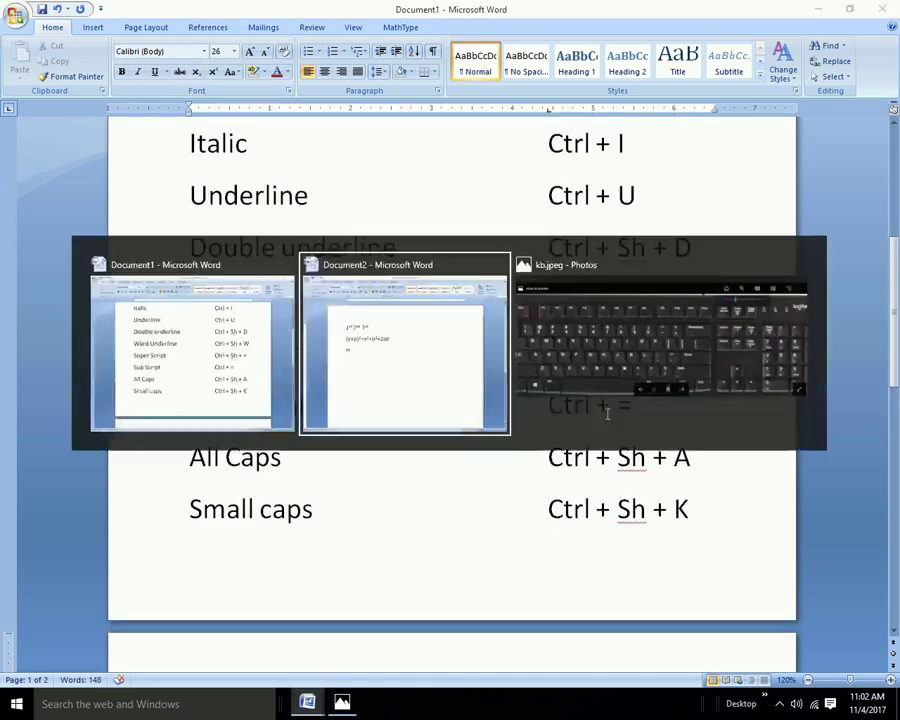
key(ctrl+equal)
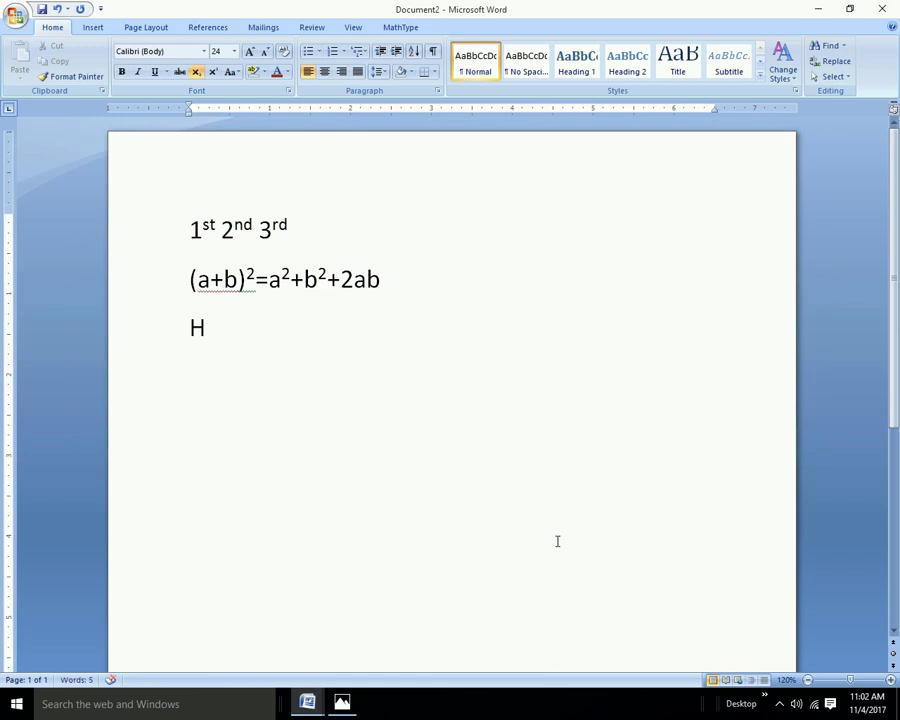
text(2)
key(ctrl+equal)
text(O)
key(Return)
text(CO)
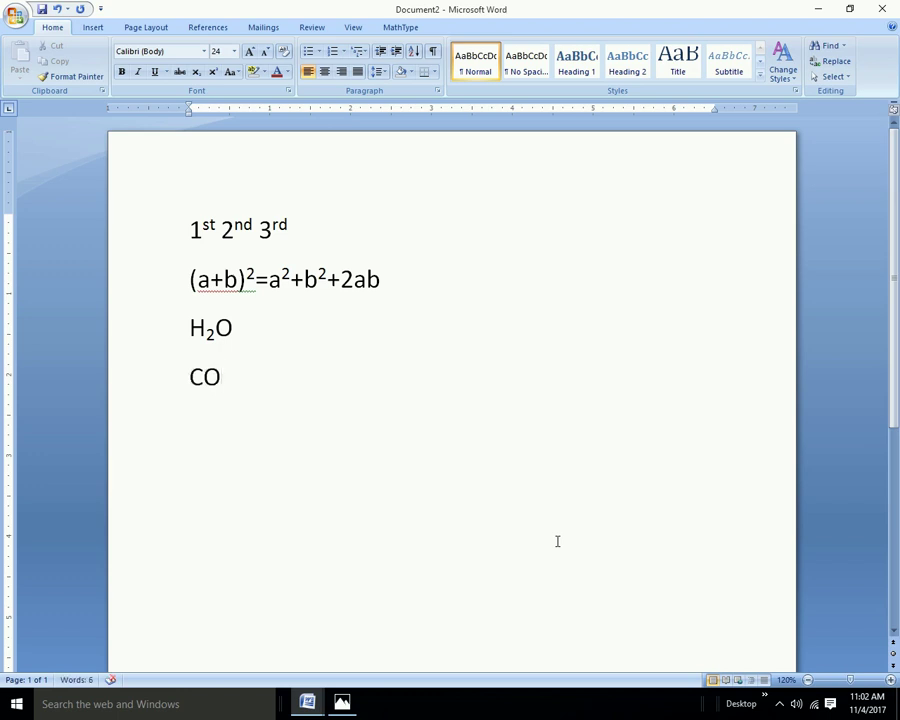
key(ctrl+equal)
text(2)
key(ctrl+equal)
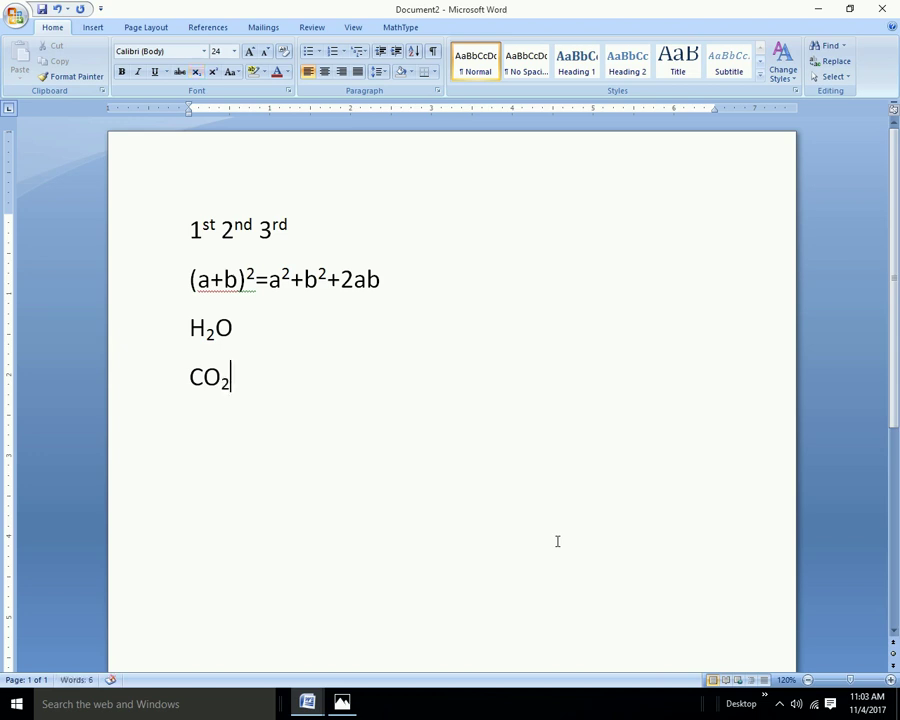